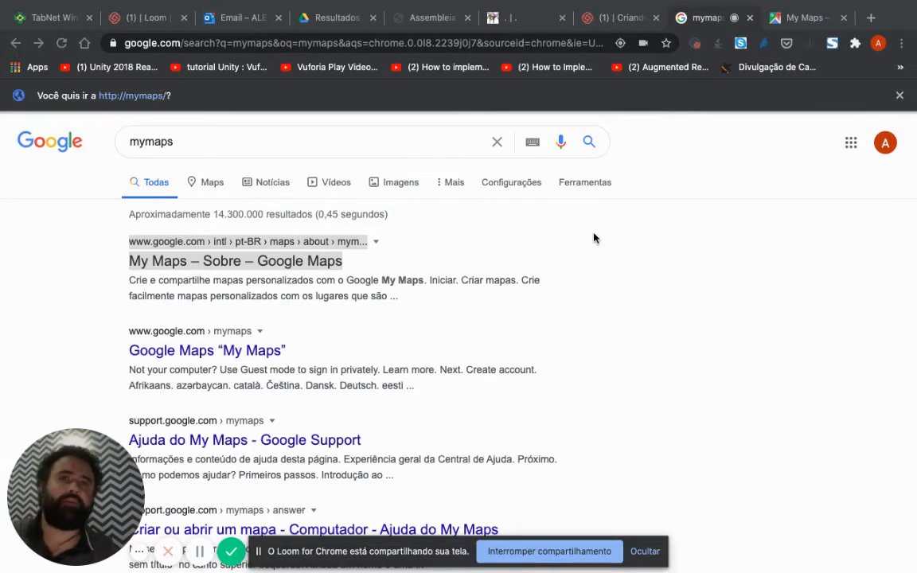
Step: Open the Google My Maps site found by the "mymaps" search and enter the personal maps overview
click(677, 265)
click(198, 145)
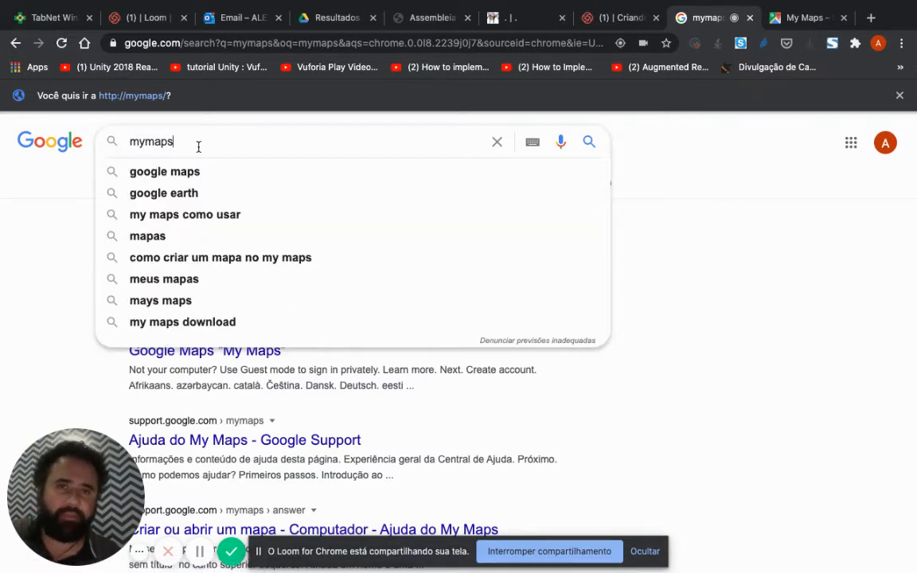
click(36, 259)
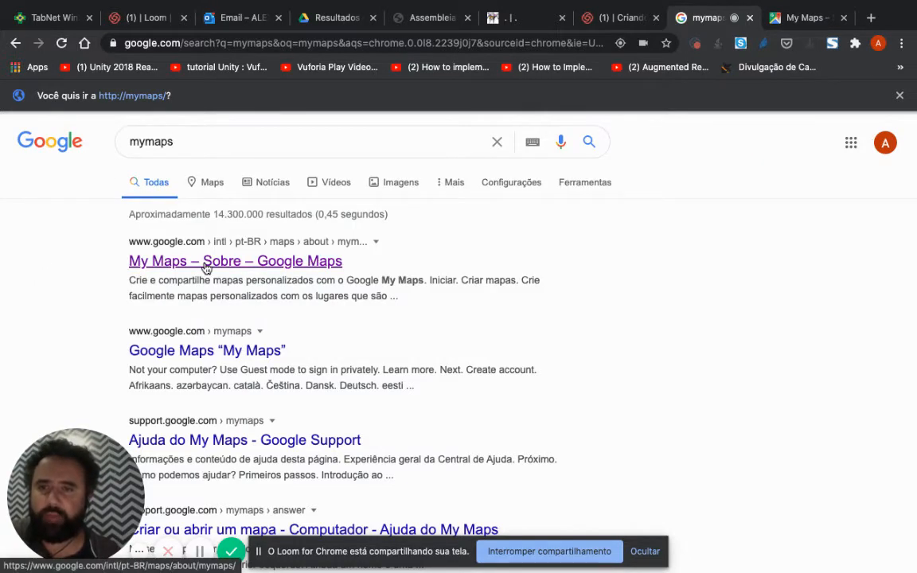
click(802, 29)
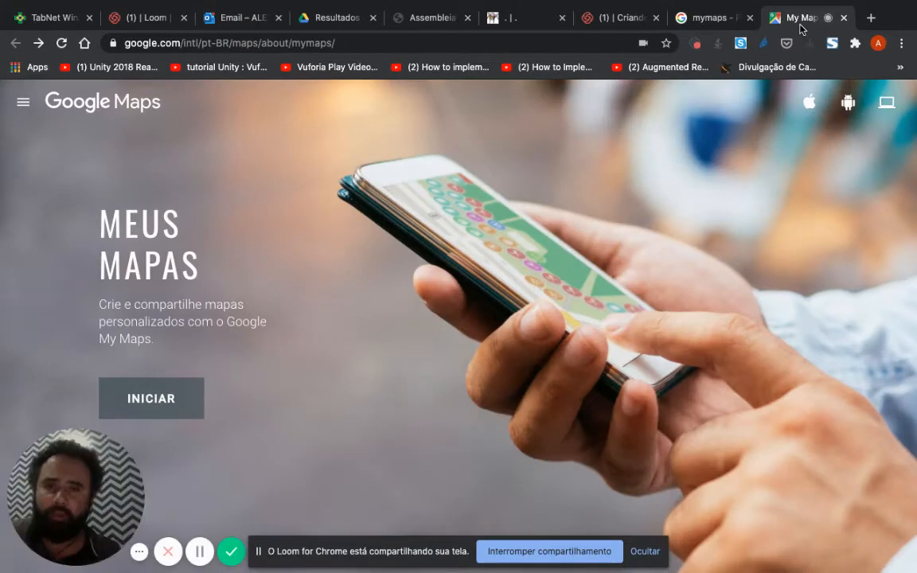
click(148, 396)
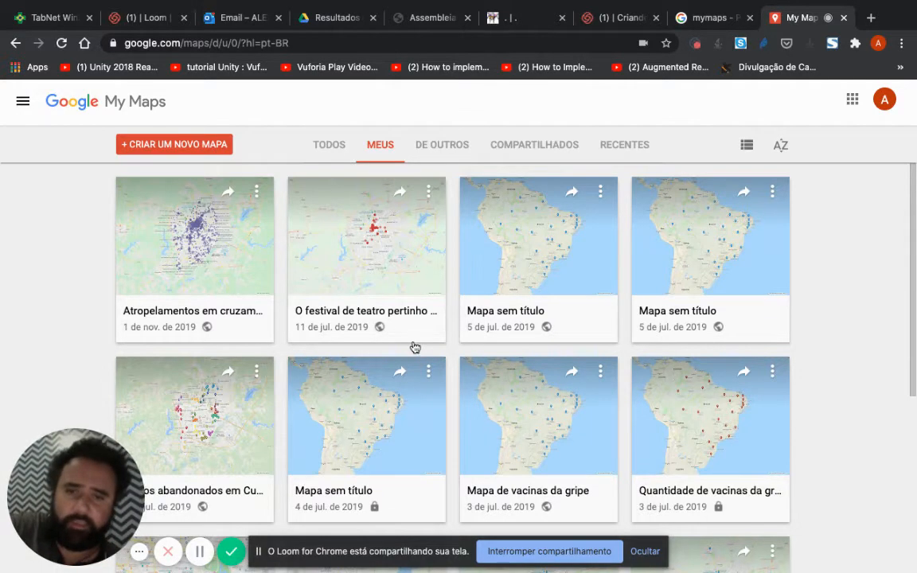
Step: Look through the existing maps and create a new map
scroll(415, 348, down, 5)
scroll(548, 372, down, 3)
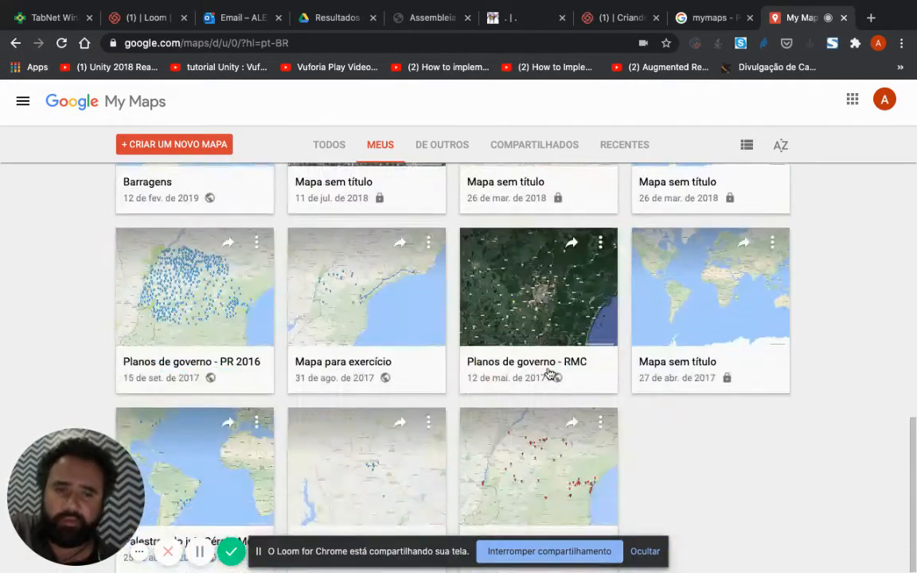
scroll(548, 374, up, 8)
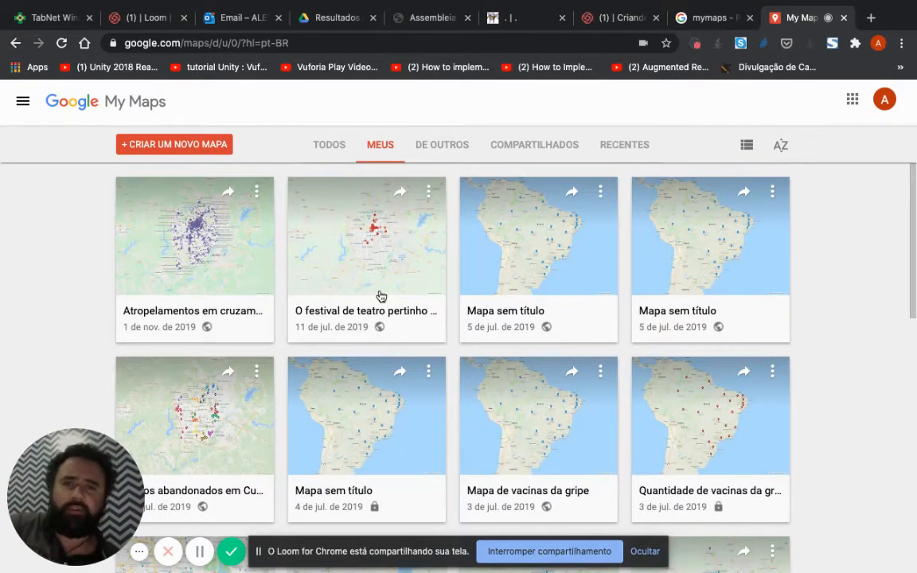
click(180, 144)
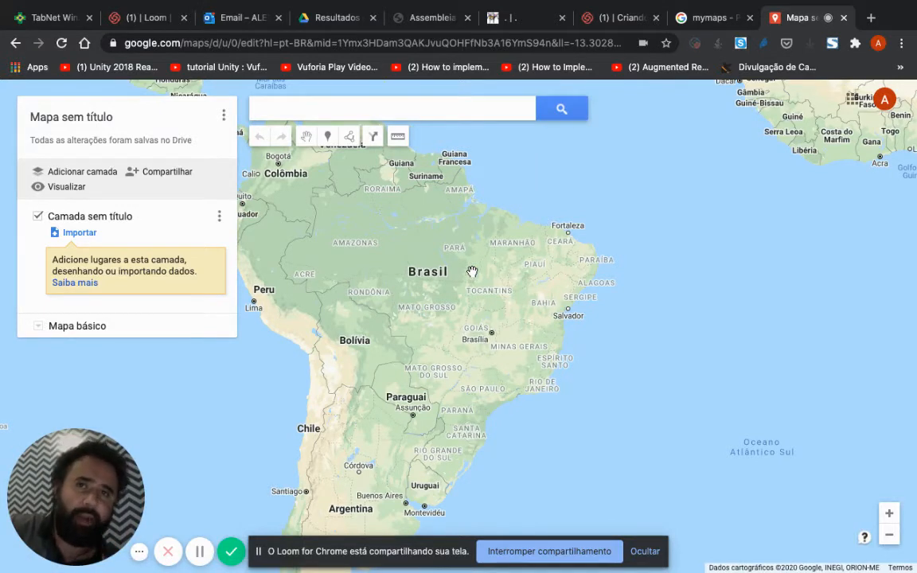
Step: Search the map for "Curitiba, pr", close the place details and remove the search result
click(423, 106)
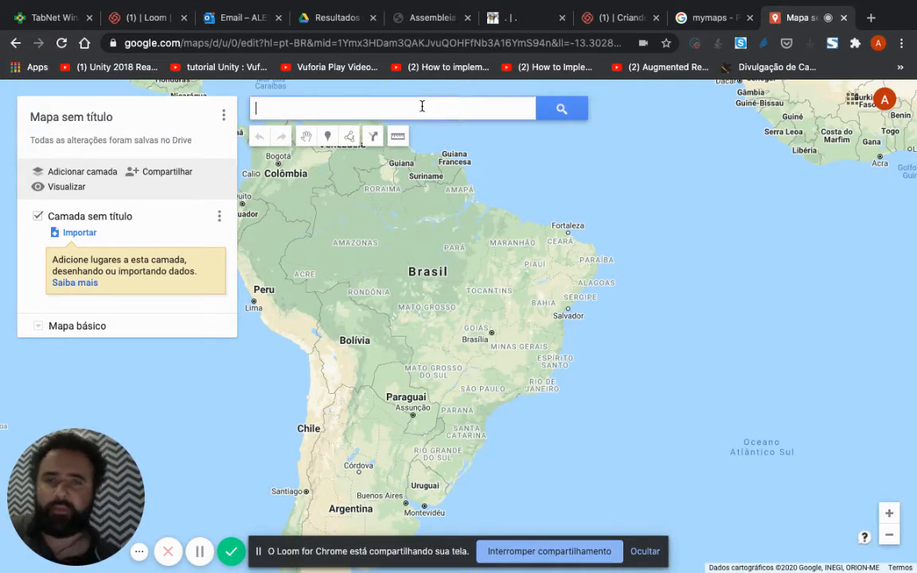
text(Curiti)
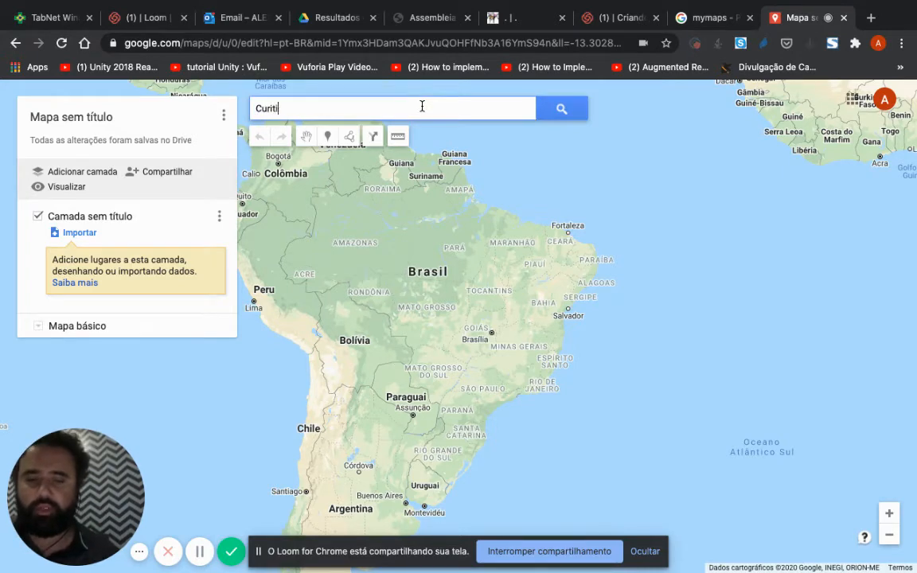
text(ba, pr)
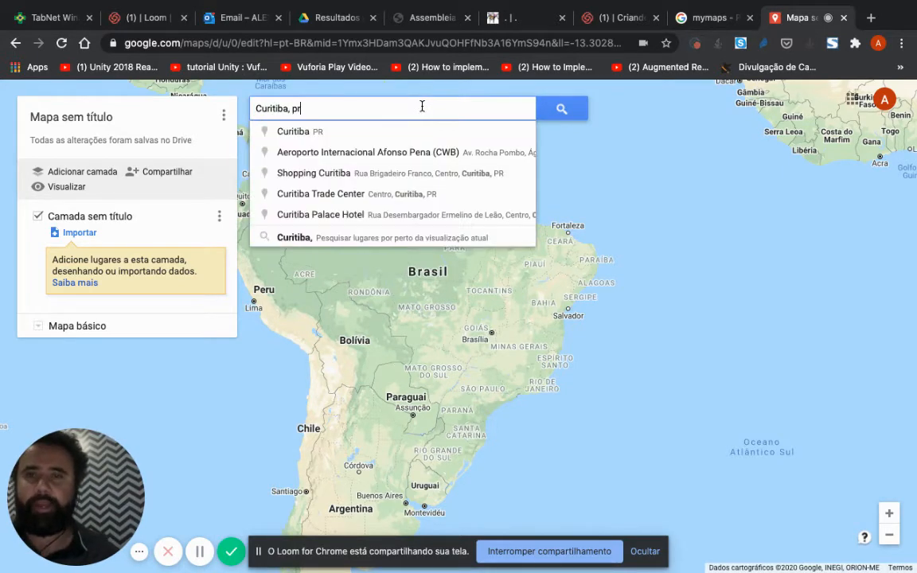
click(566, 117)
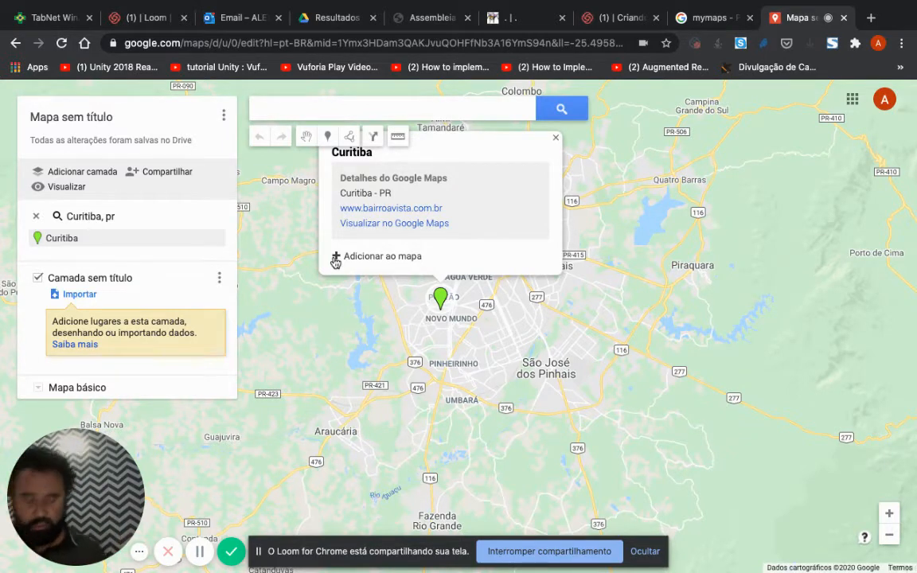
click(555, 138)
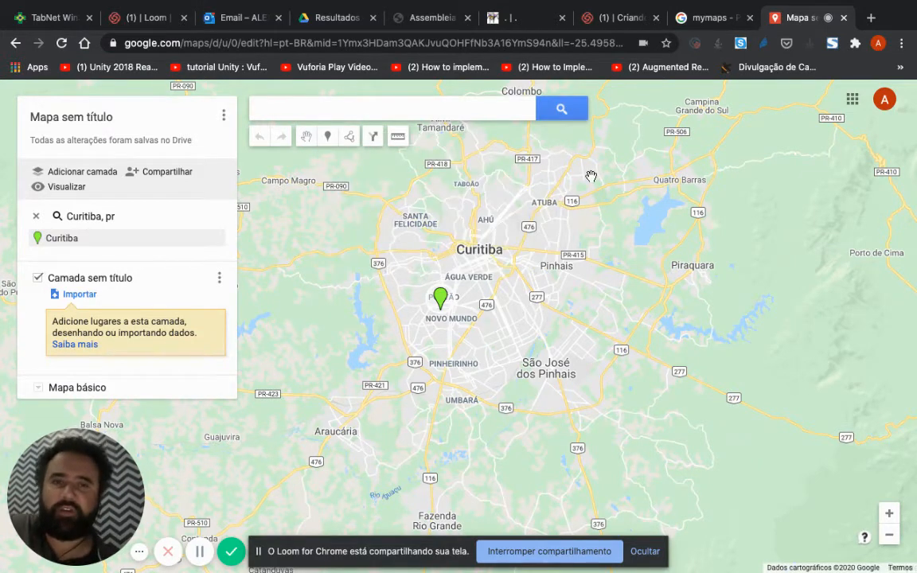
scroll(591, 176, down, 1)
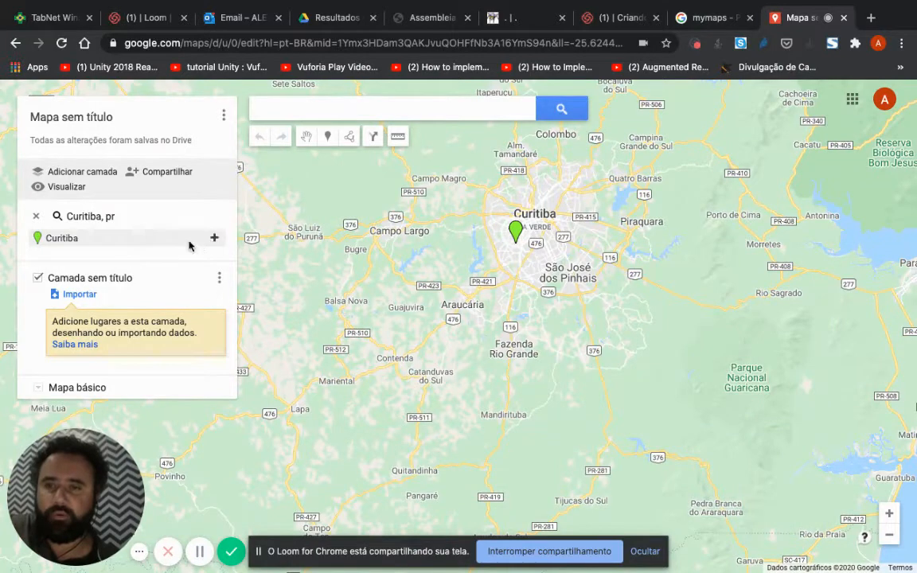
click(75, 238)
click(36, 217)
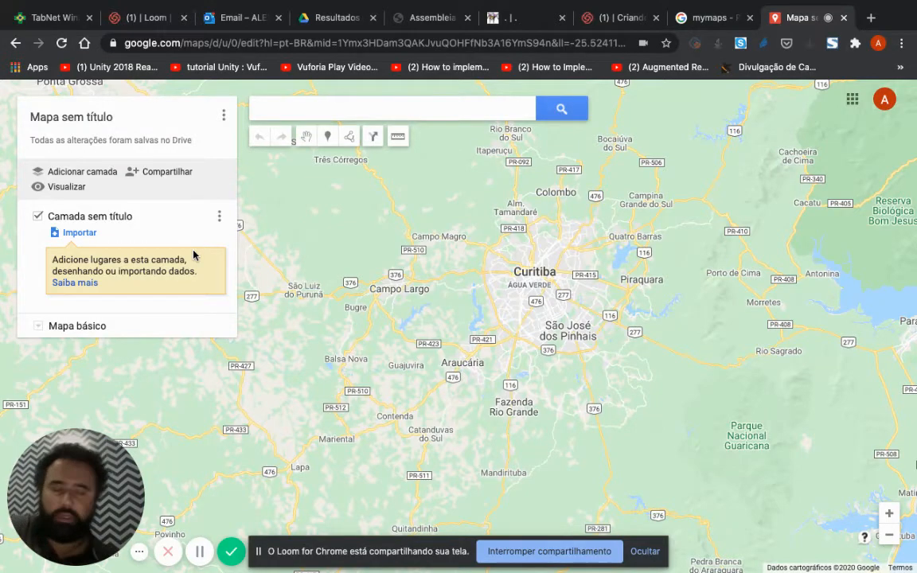
Step: Switch to the spreadsheet A203634189_28_143_208.xls in OpenOffice Calc and review its municipality rows down to the last one
key(ctrl+Up)
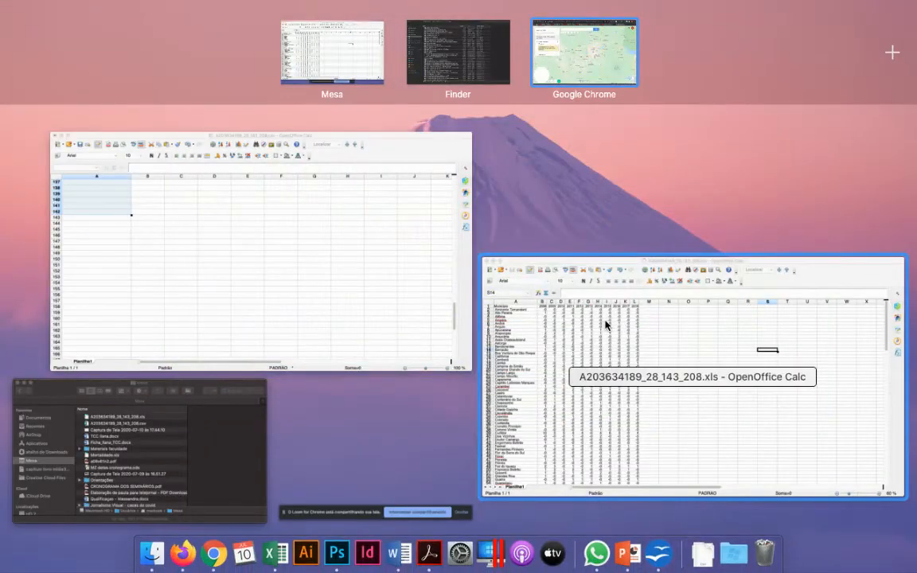
click(606, 325)
click(438, 276)
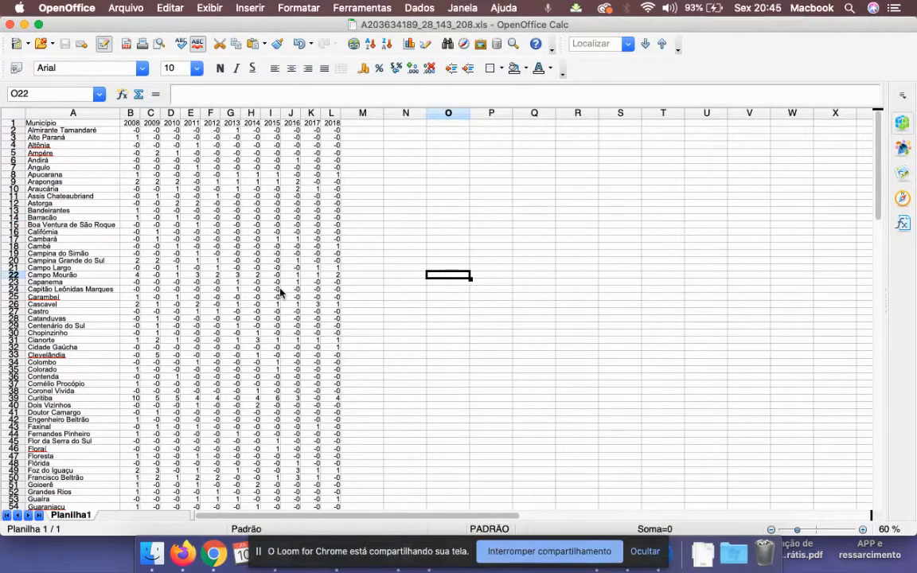
scroll(271, 288, down, 6)
scroll(256, 285, down, 20)
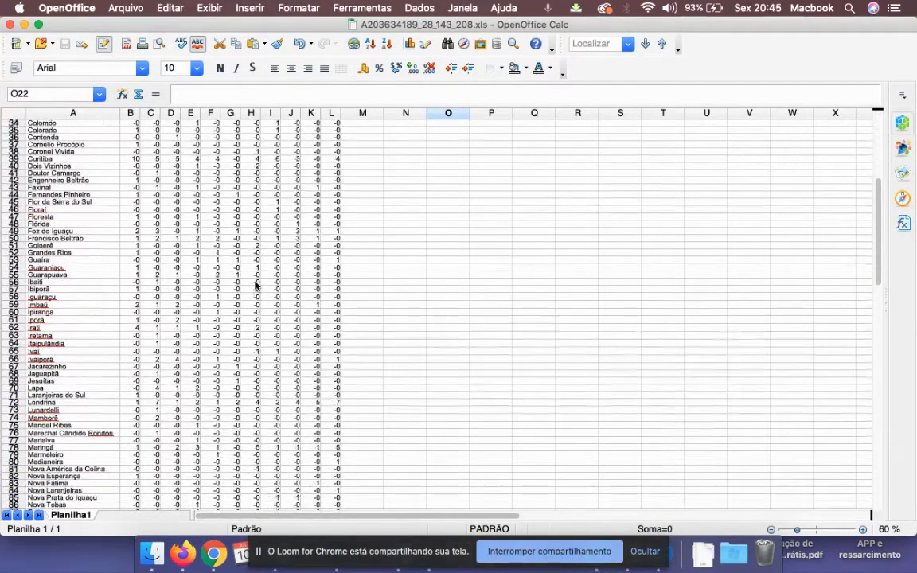
scroll(257, 285, up, 3)
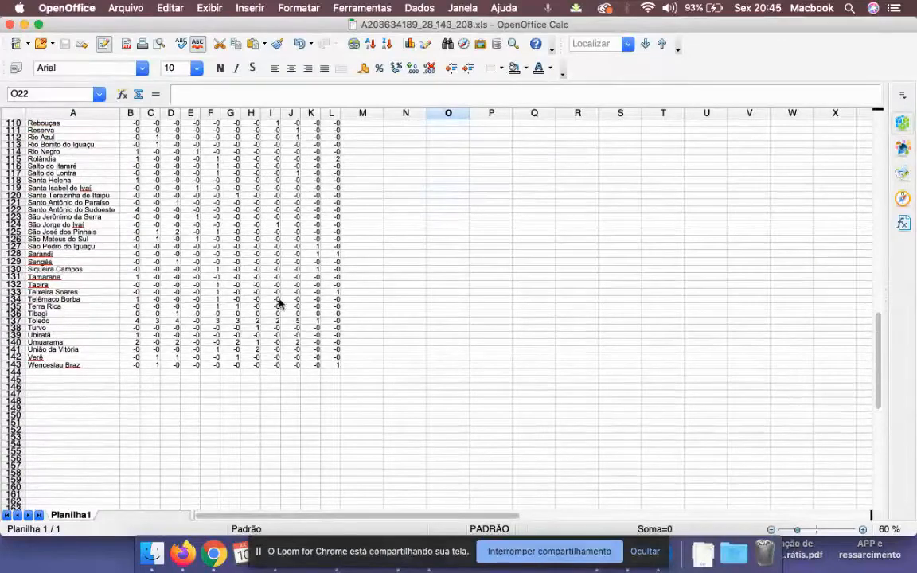
click(329, 371)
click(330, 365)
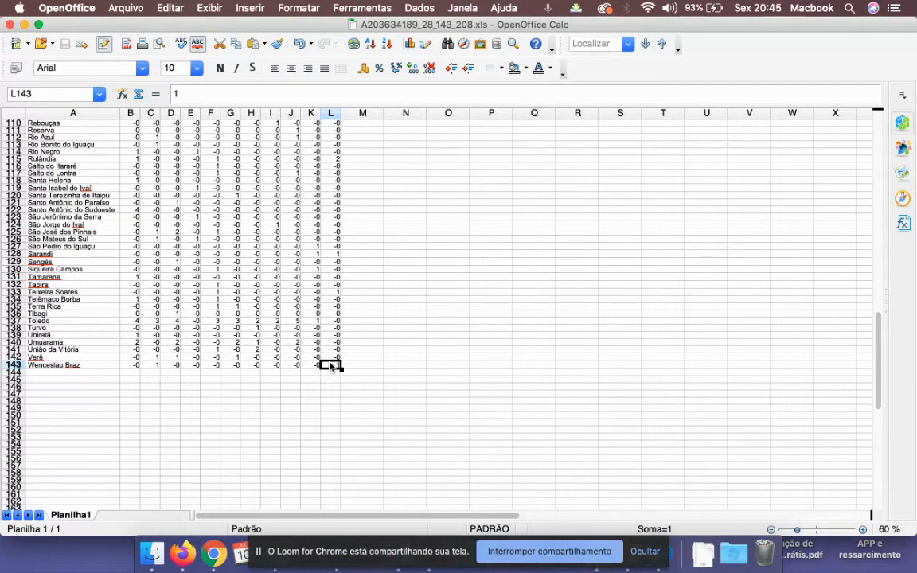
scroll(331, 365, up, 20)
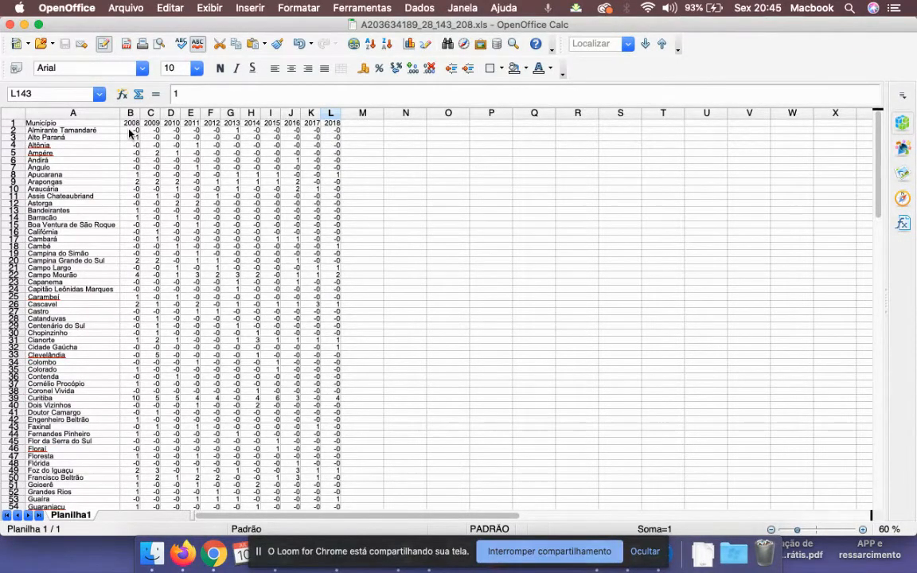
Step: Examine the spreadsheet's year columns and its Município column as the data for the map
click(129, 160)
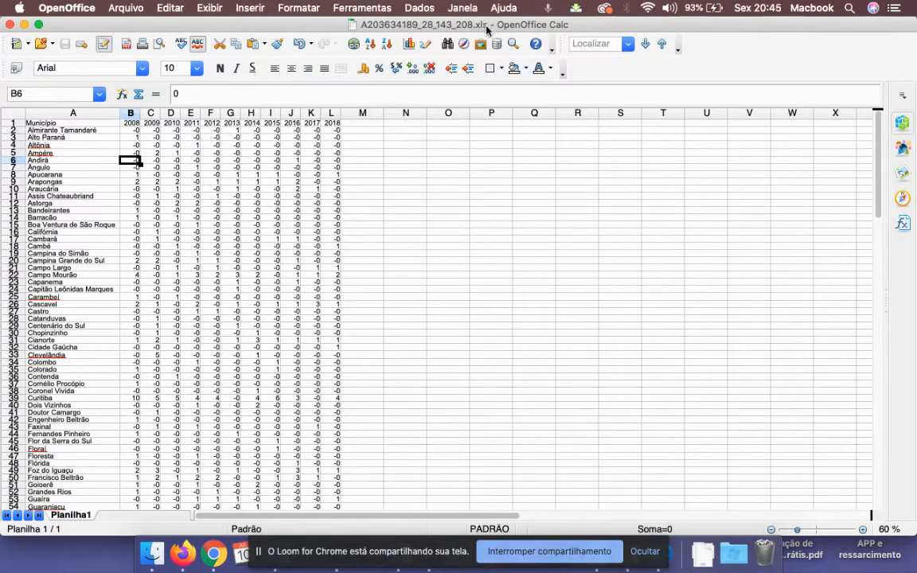
click(169, 168)
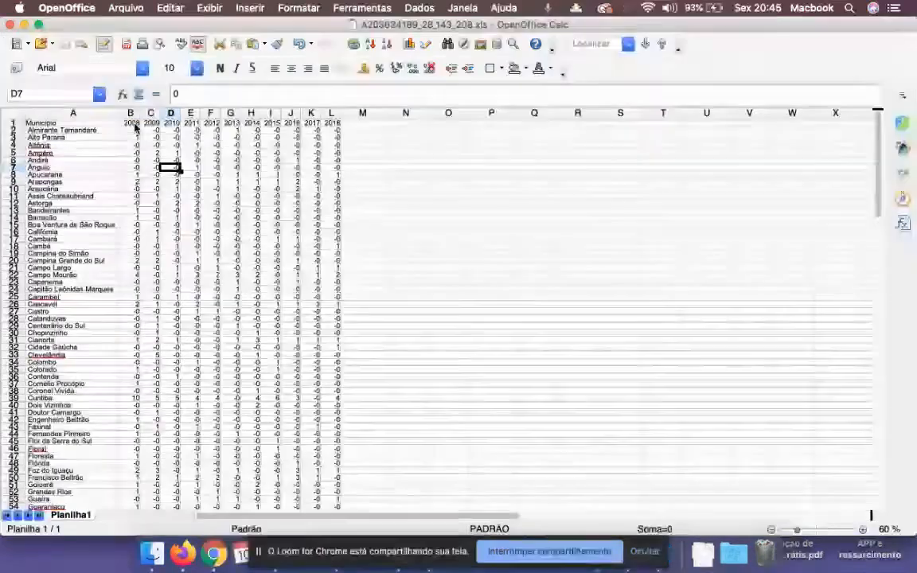
drag(131, 124, 251, 129)
click(72, 116)
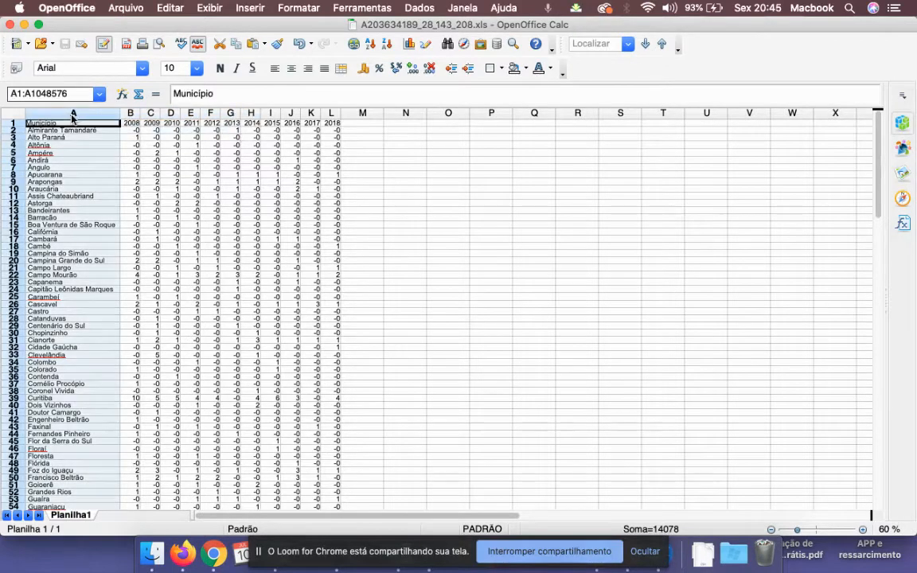
click(112, 176)
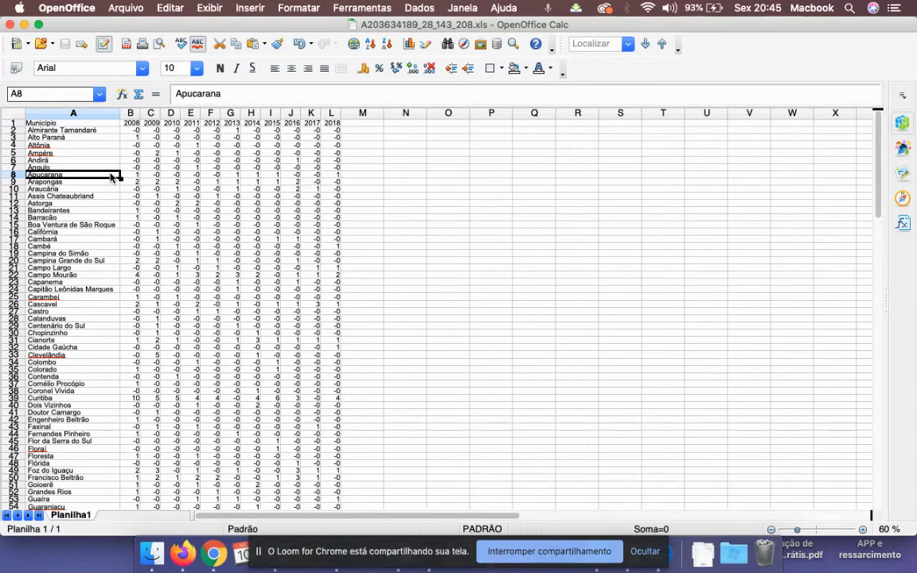
Step: Switch back to My Maps in Chrome and import A203634189_28_143_208.xls from the desktop folder into the untitled layer
key(ctrl+Up)
click(587, 49)
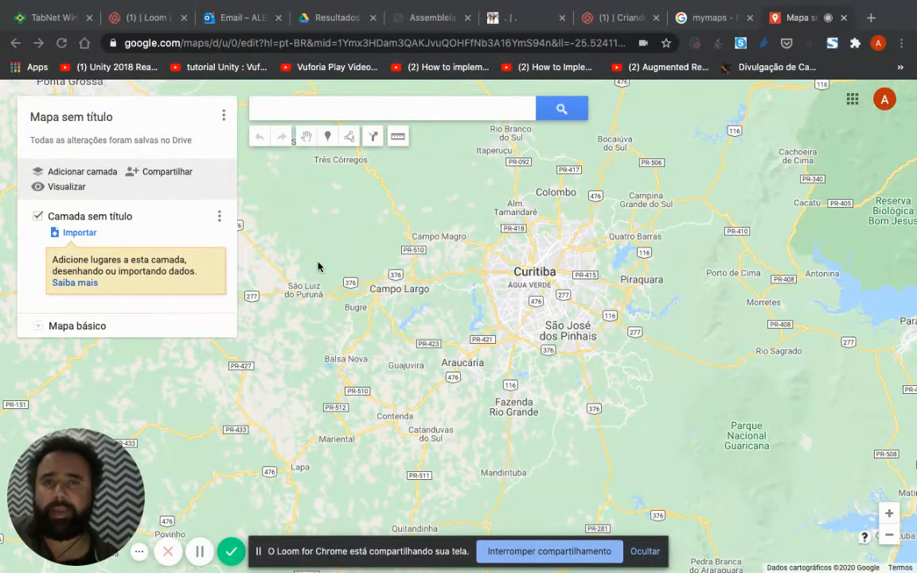
click(84, 234)
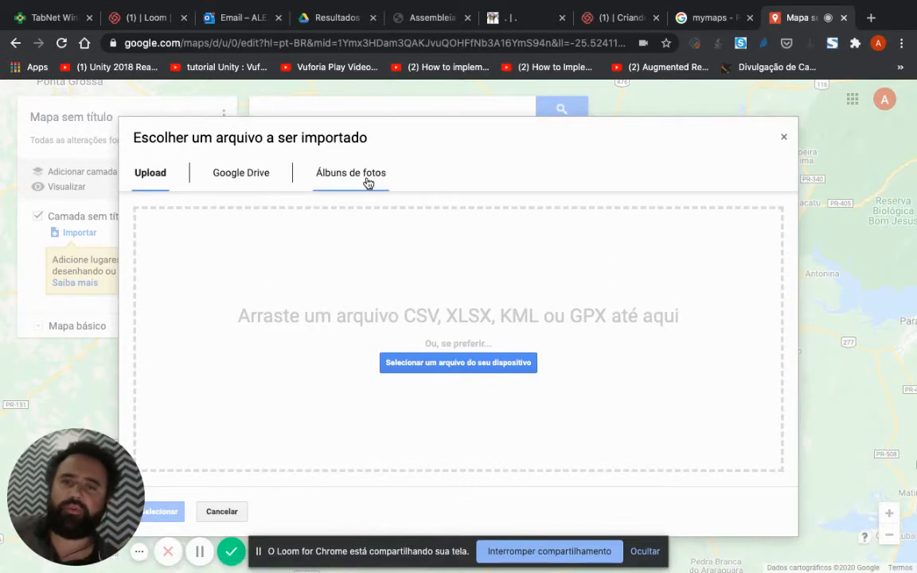
click(466, 372)
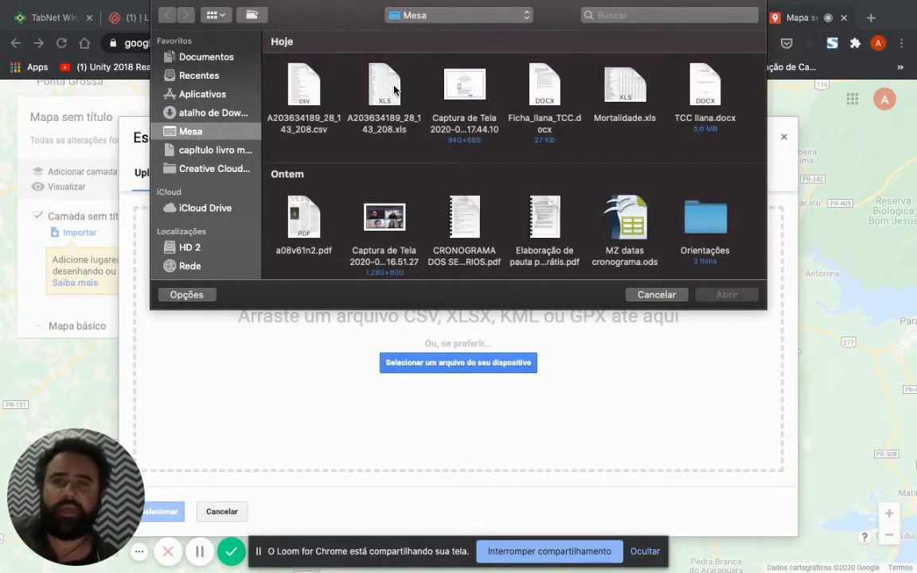
click(354, 79)
click(722, 294)
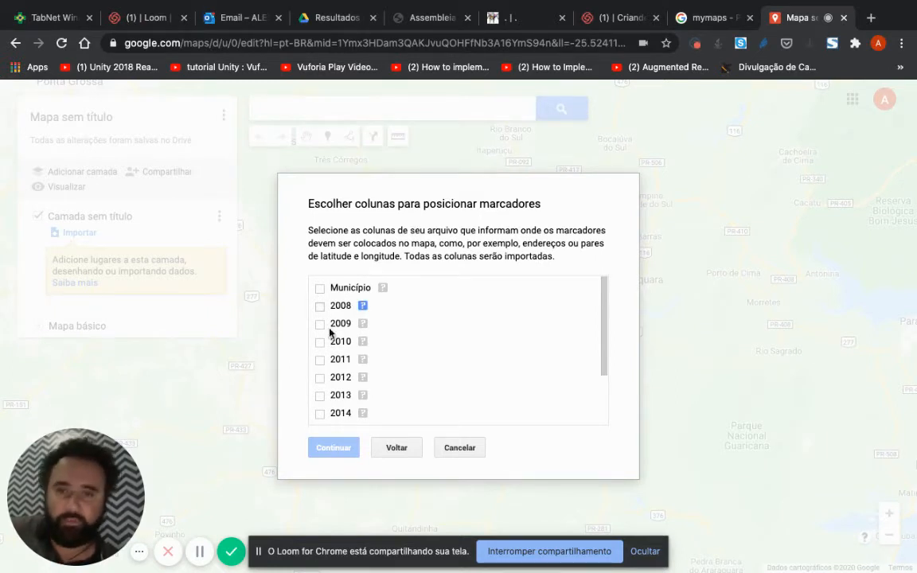
Step: Use the Município column for both marker positions and marker titles, and complete the import
click(320, 289)
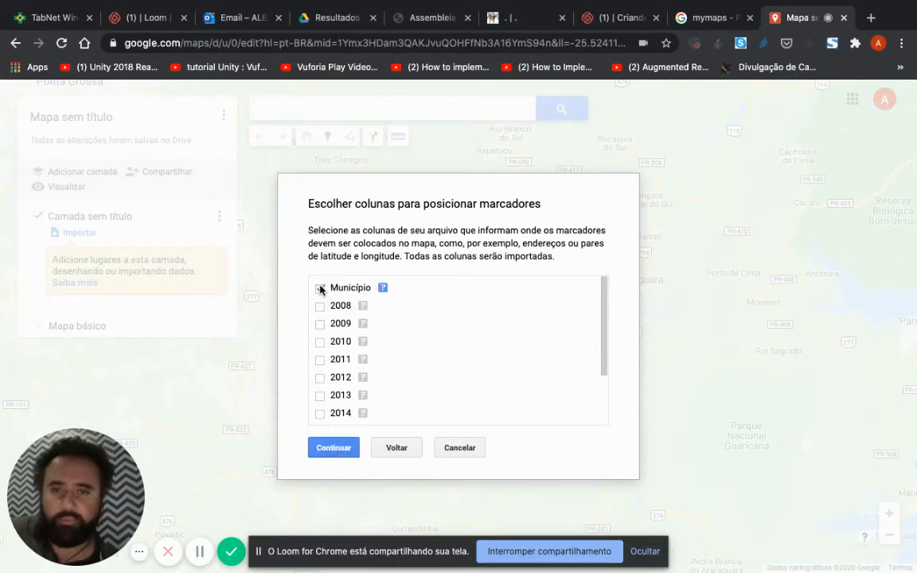
click(332, 447)
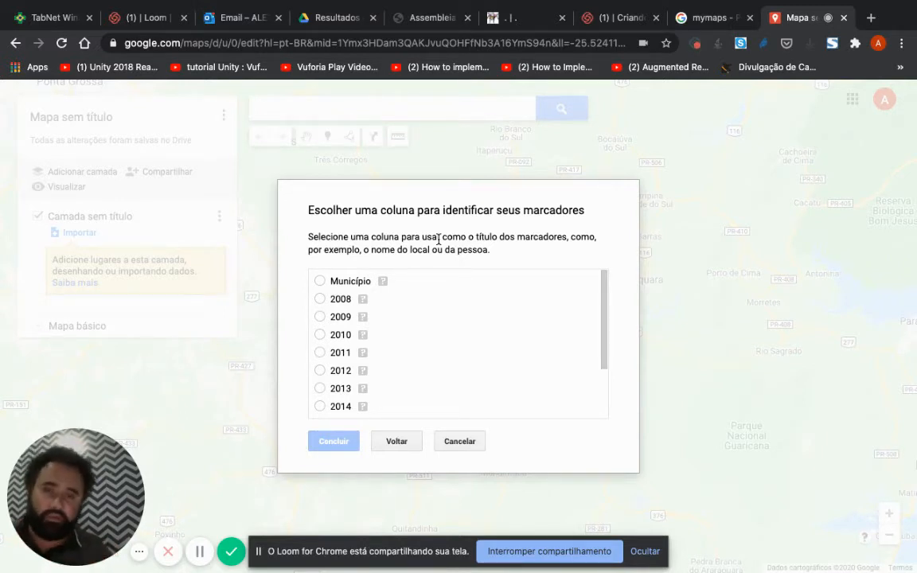
click(320, 282)
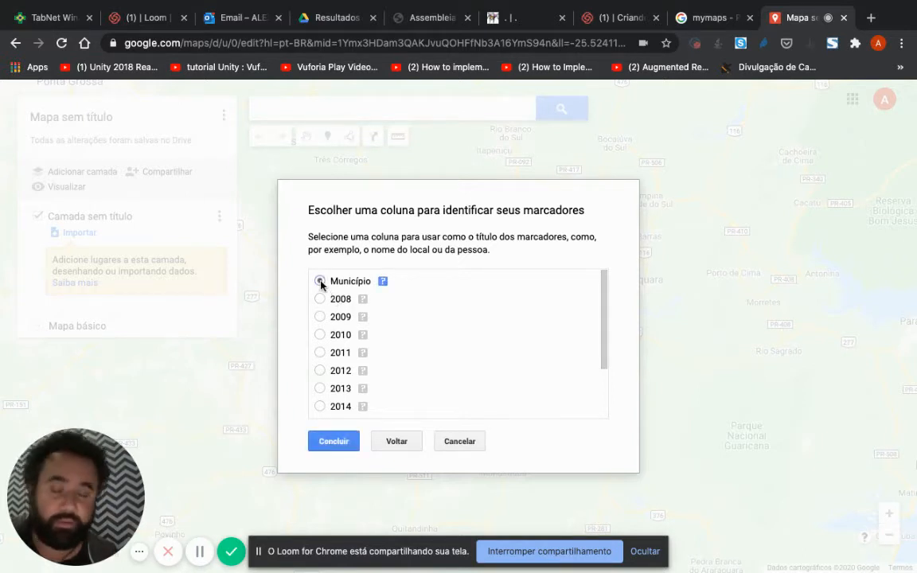
click(333, 442)
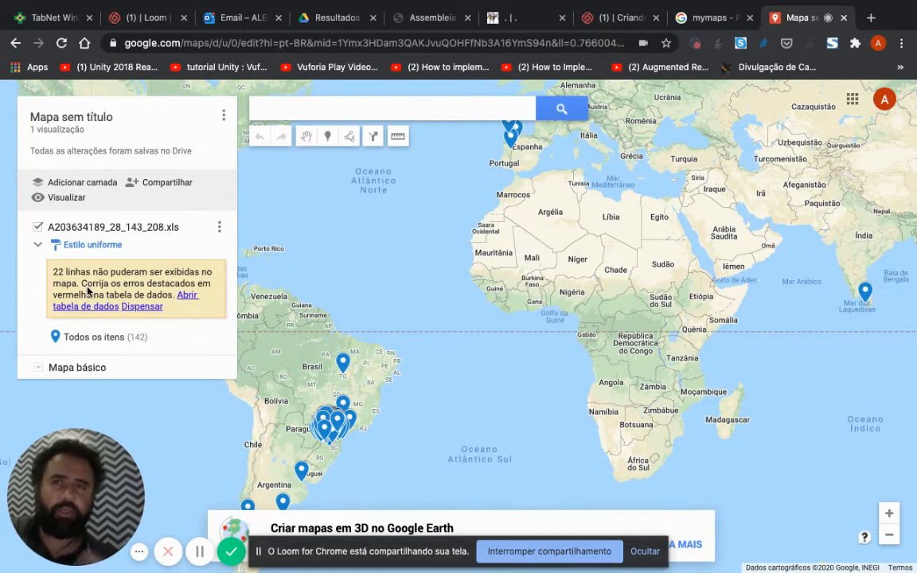
Step: Examine the imported markers placed outside Brazil, including the data of the one on the west coast of the United States
drag(381, 173, 623, 351)
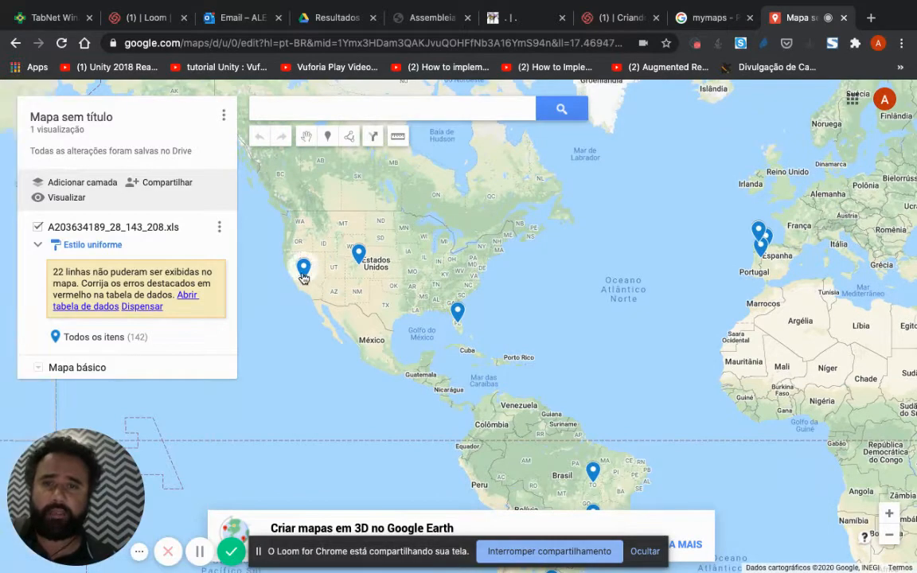
click(303, 274)
drag(358, 257, 592, 369)
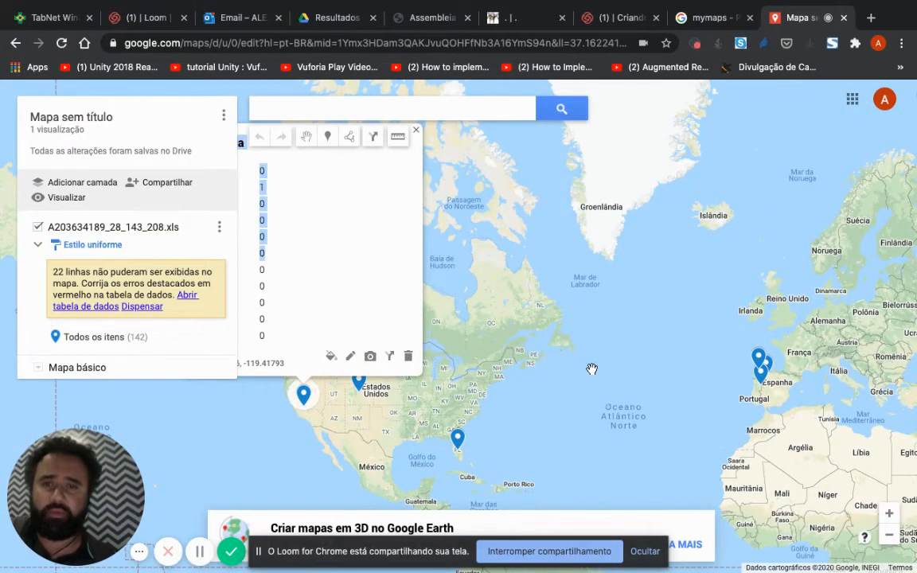
click(592, 369)
drag(556, 307, 779, 379)
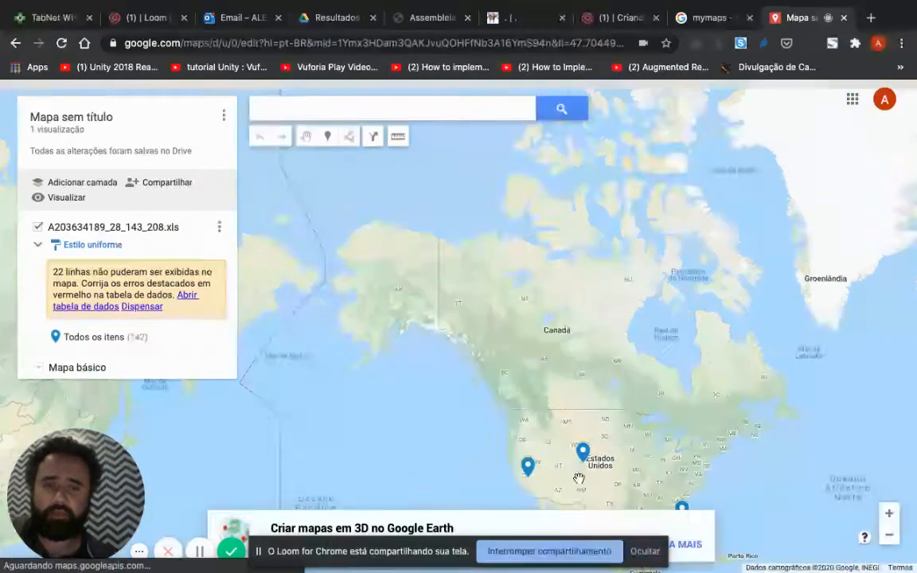
Step: Rename the Califórnia marker on the west coast of the United States as "Califórnia - PR" and save it
click(528, 469)
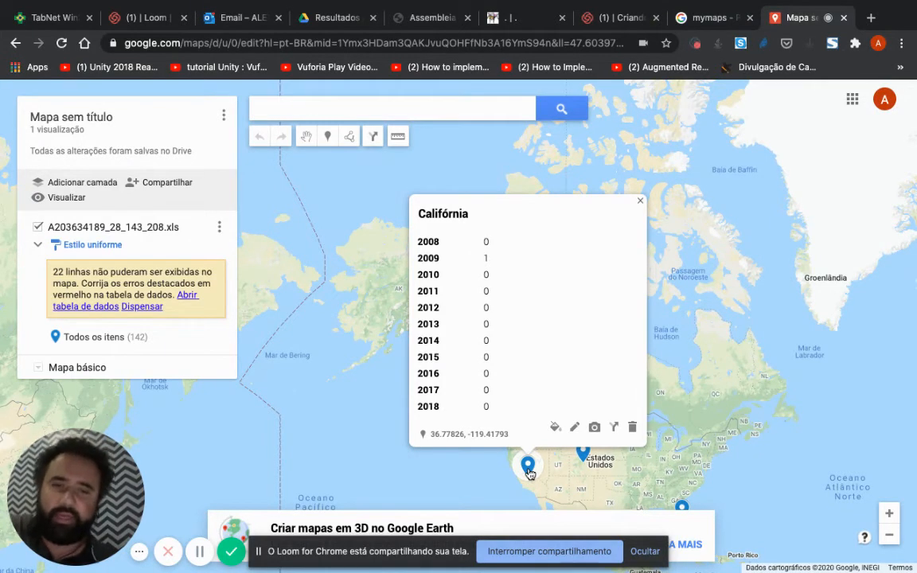
click(575, 427)
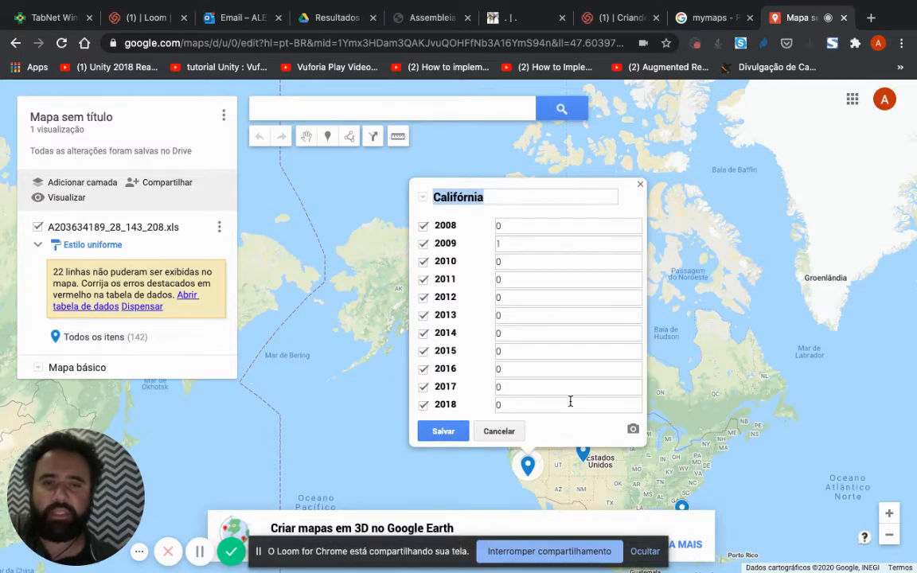
click(505, 203)
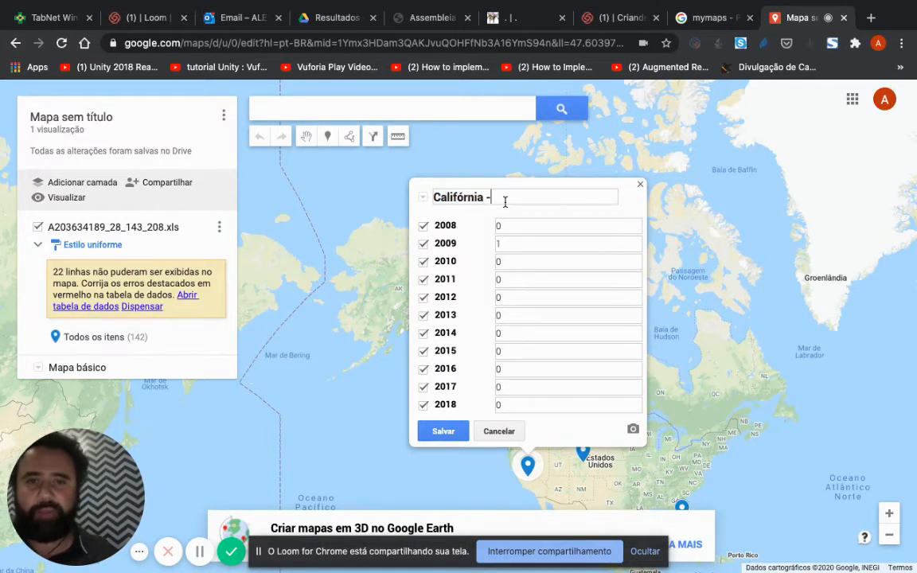
text(- PR)
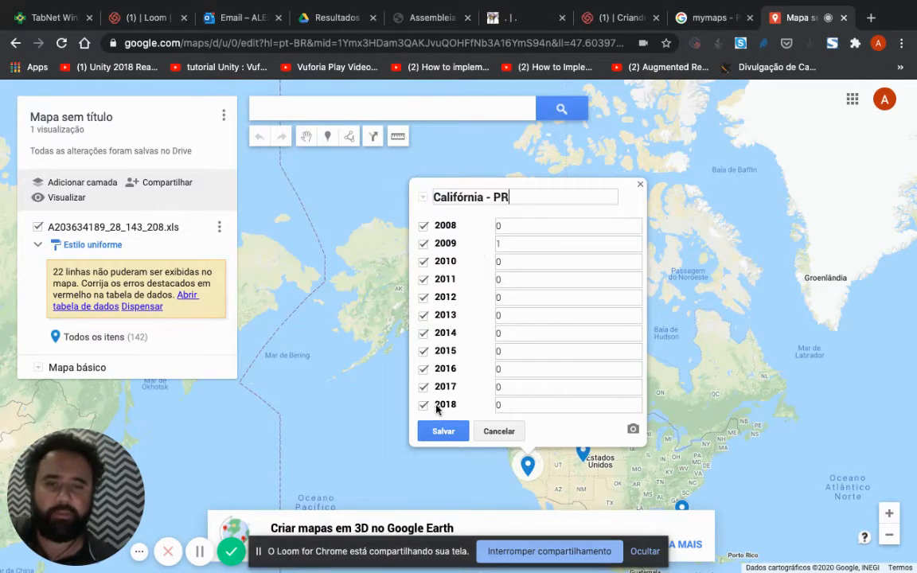
click(443, 431)
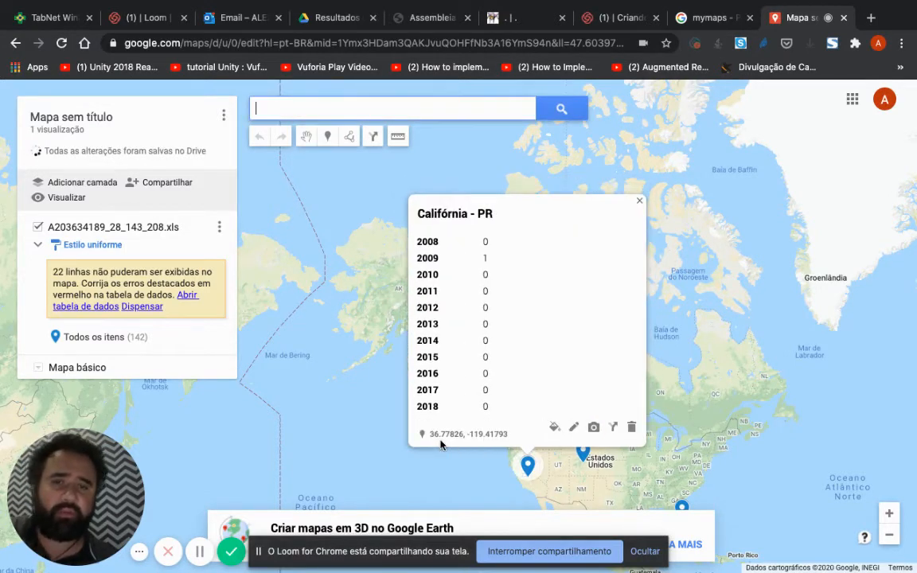
Step: Rename the Colorado marker in the central United States as "Colorado - PR" and save it
click(612, 422)
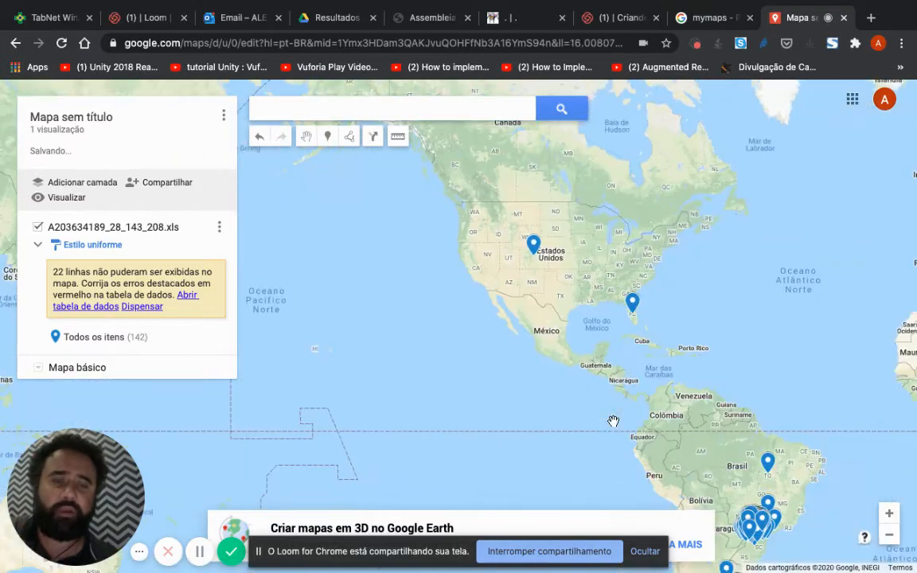
drag(612, 422, 518, 305)
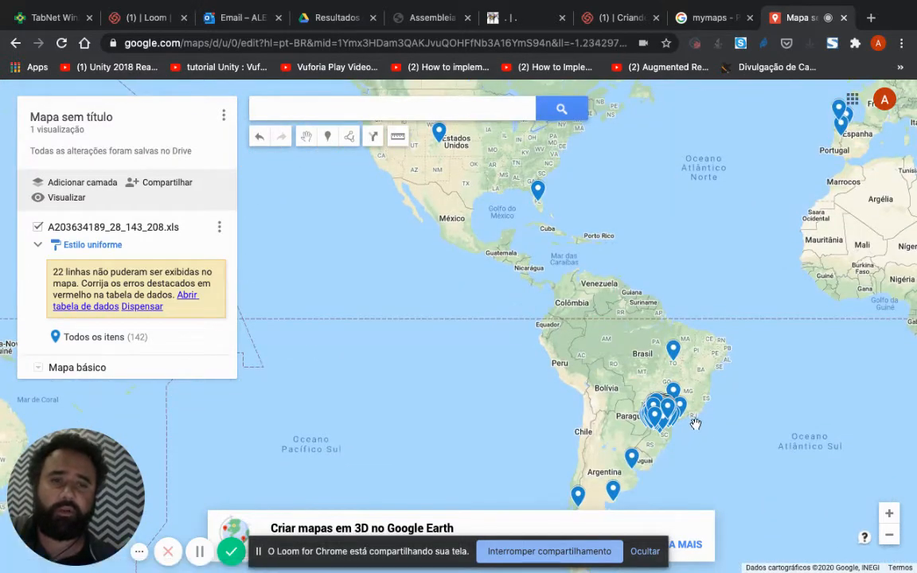
drag(718, 301, 734, 341)
click(469, 195)
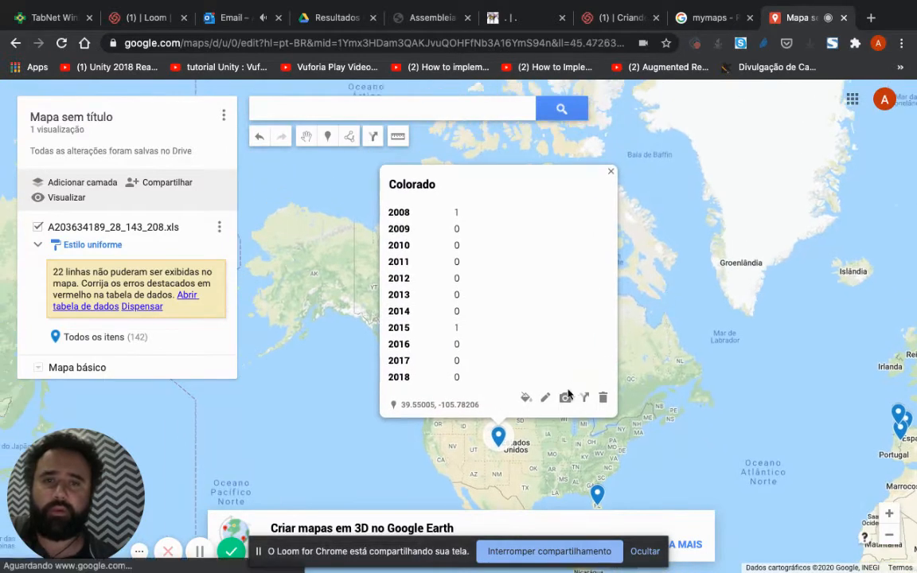
click(546, 398)
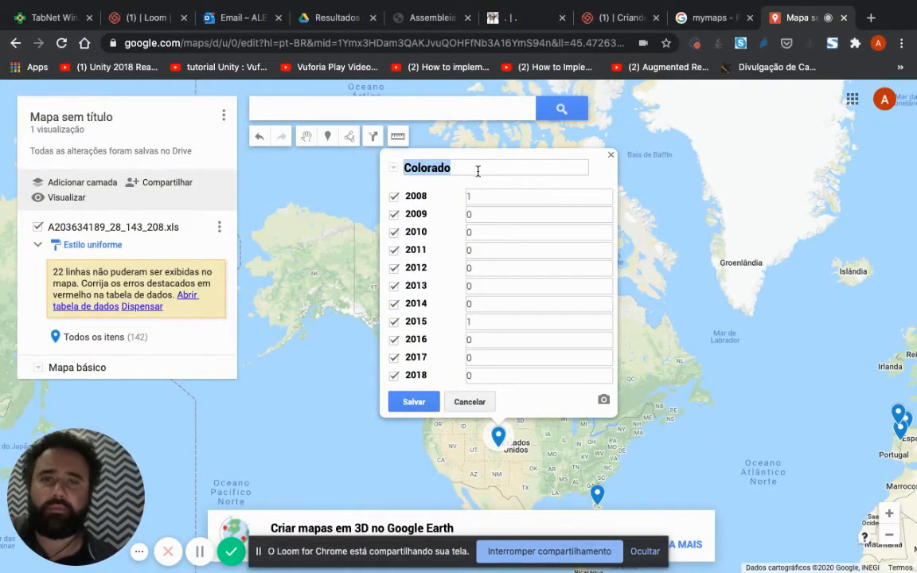
text(- PR)
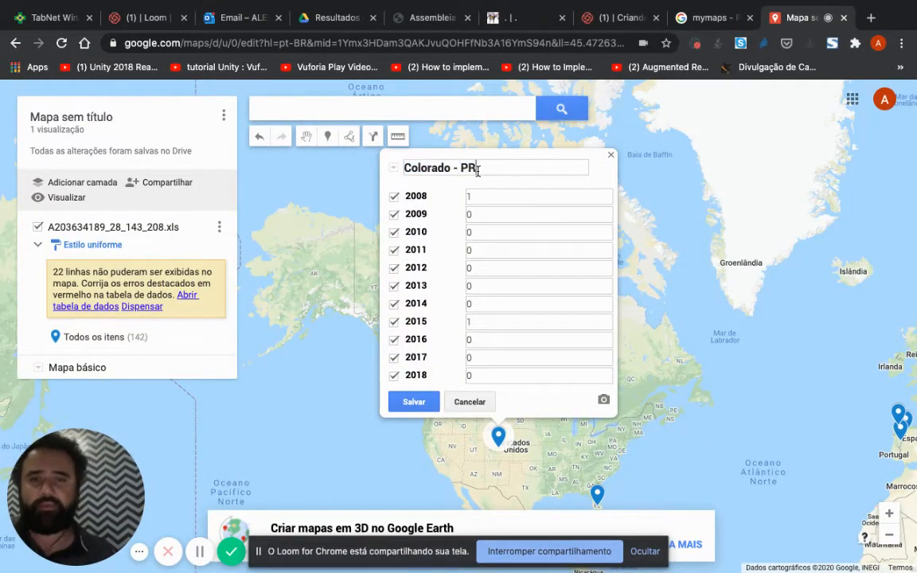
click(414, 402)
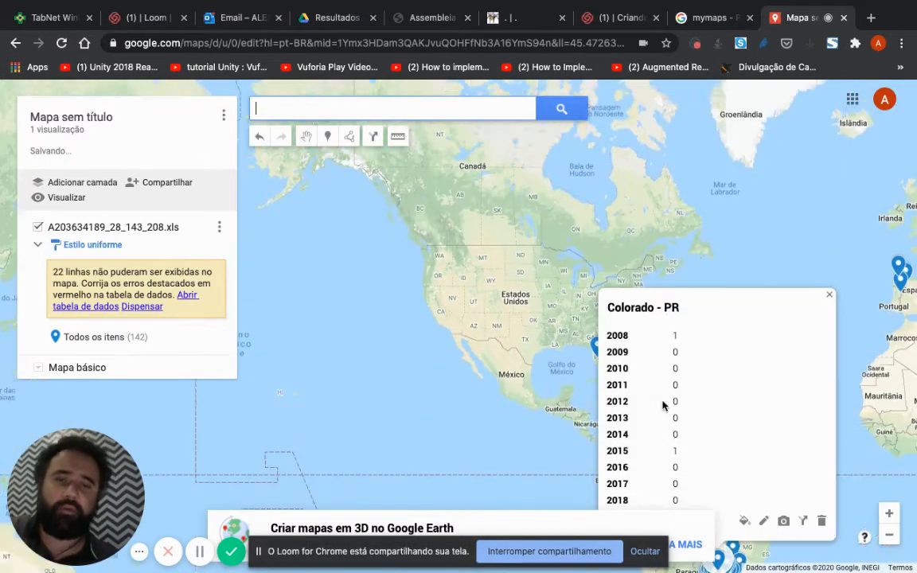
Step: Rename the Flórida marker in the southeastern United States as "Flórida - PR" and save it
drag(418, 287, 415, 285)
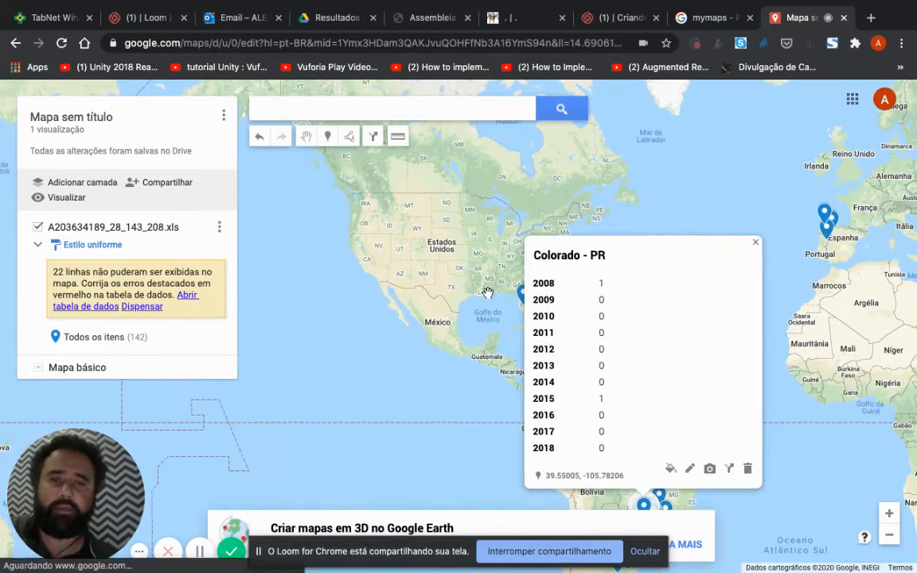
click(499, 292)
click(529, 308)
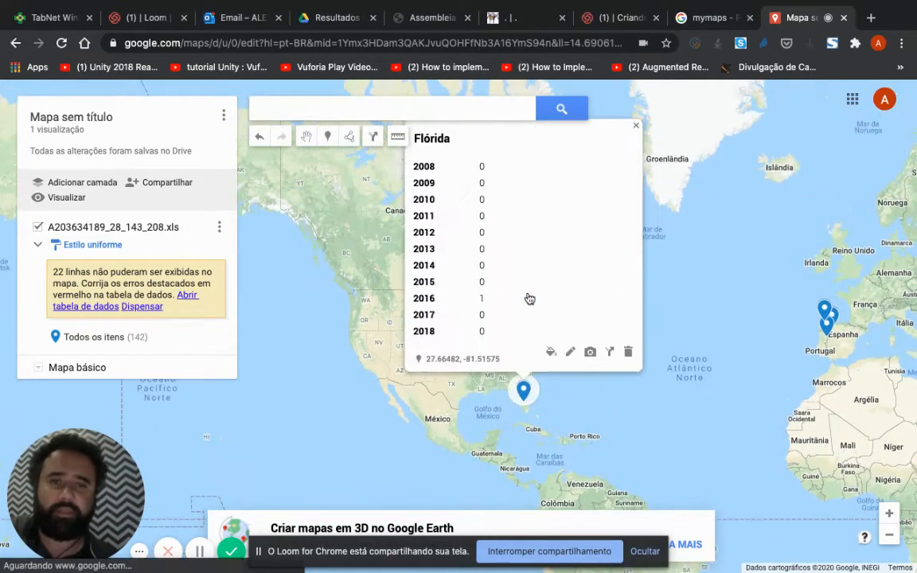
click(570, 357)
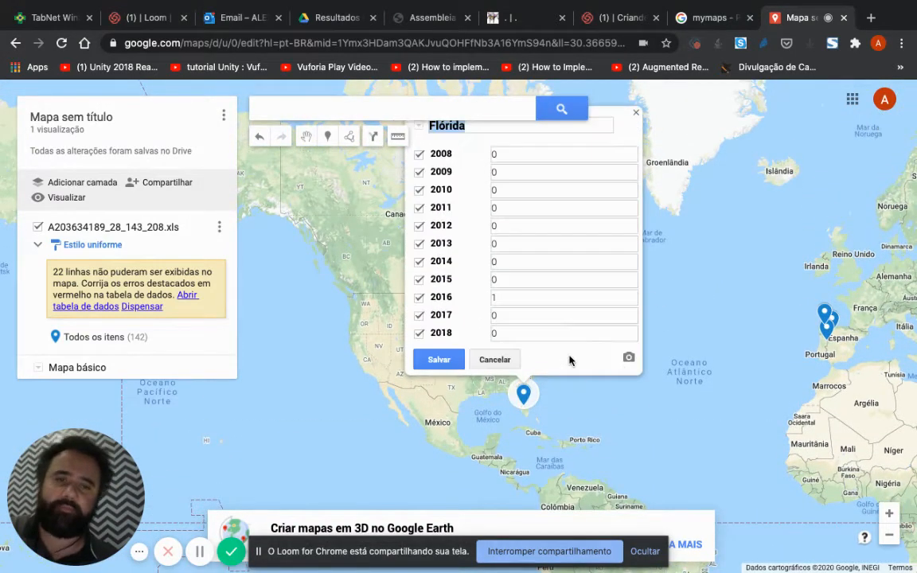
click(497, 140)
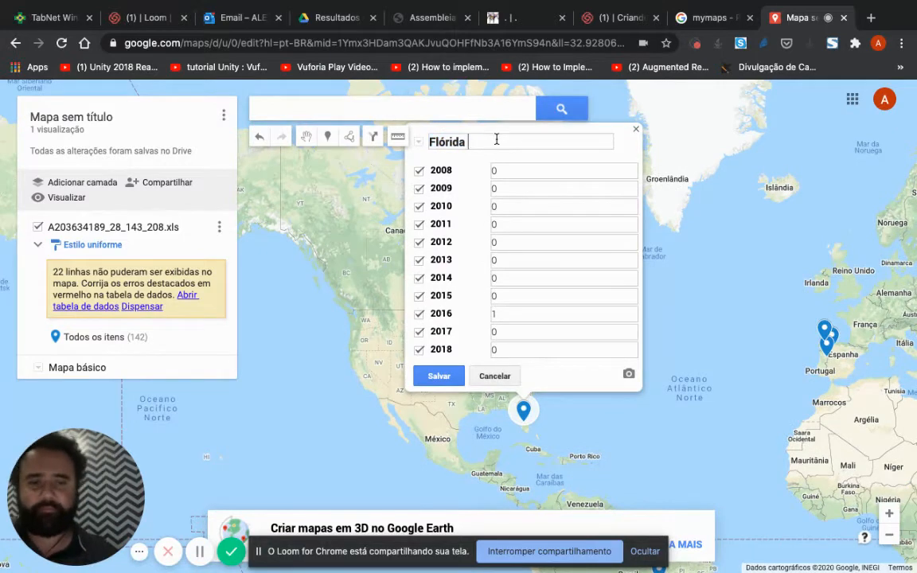
text(- PR)
click(438, 375)
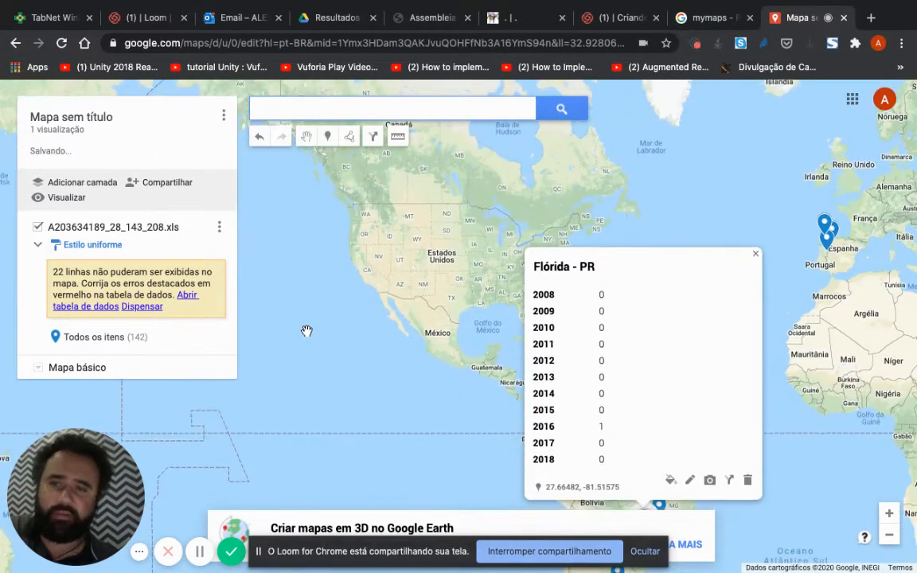
Step: Rename the Colombo marker near Sri Lanka as "Colombo - PR" and save it
click(387, 352)
drag(442, 383, 290, 202)
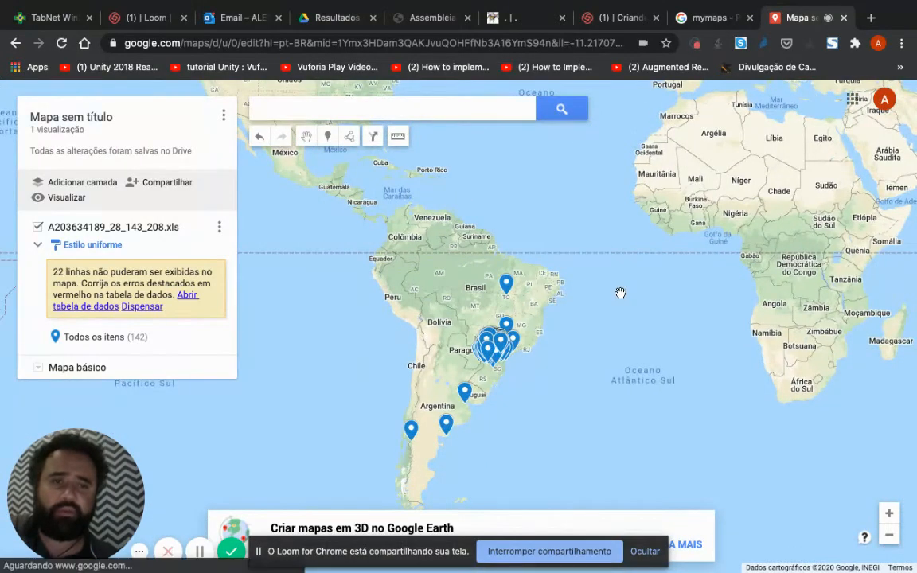
mouse_move(772, 265)
mouse_down()
mouse_move(596, 250)
mouse_move(544, 379)
mouse_move(561, 383)
mouse_move(372, 337)
mouse_up()
click(624, 287)
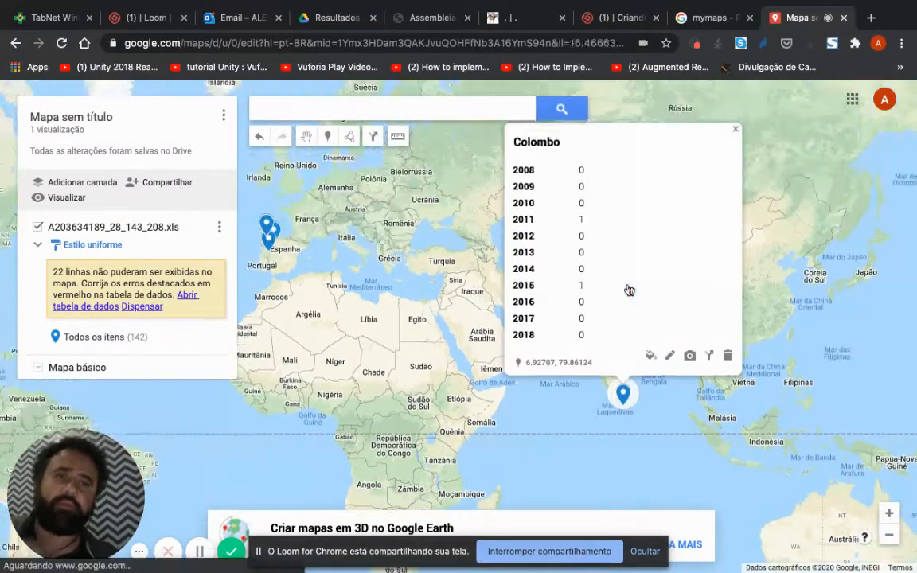
click(671, 358)
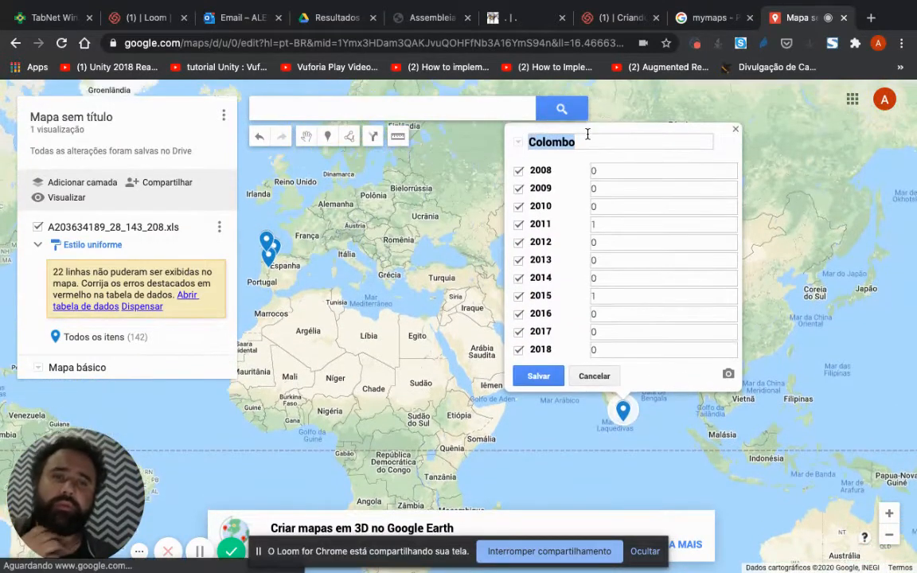
click(587, 142)
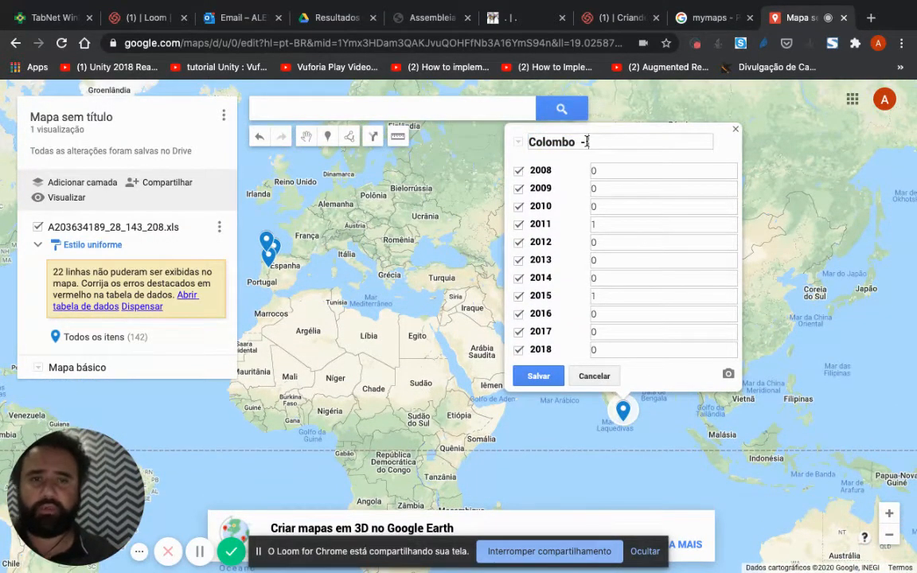
text(- PR)
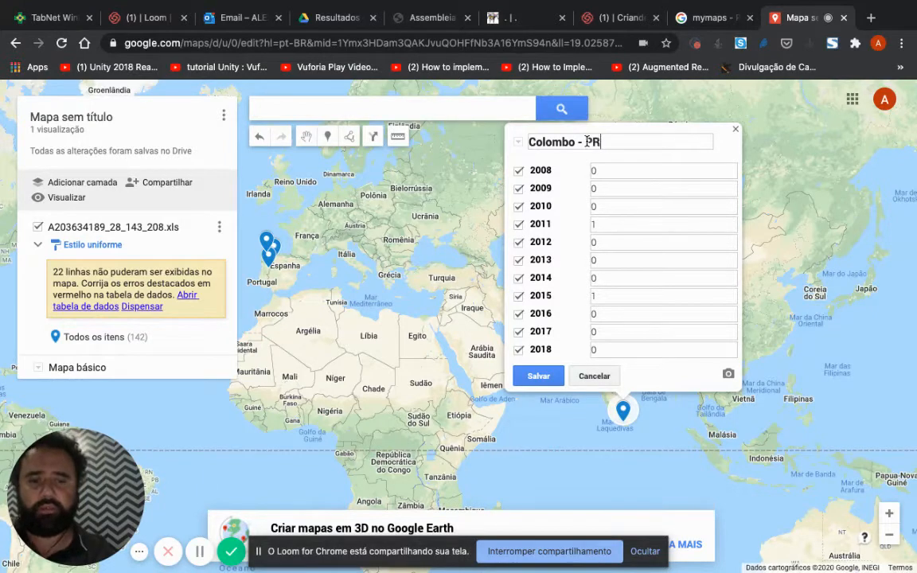
click(539, 377)
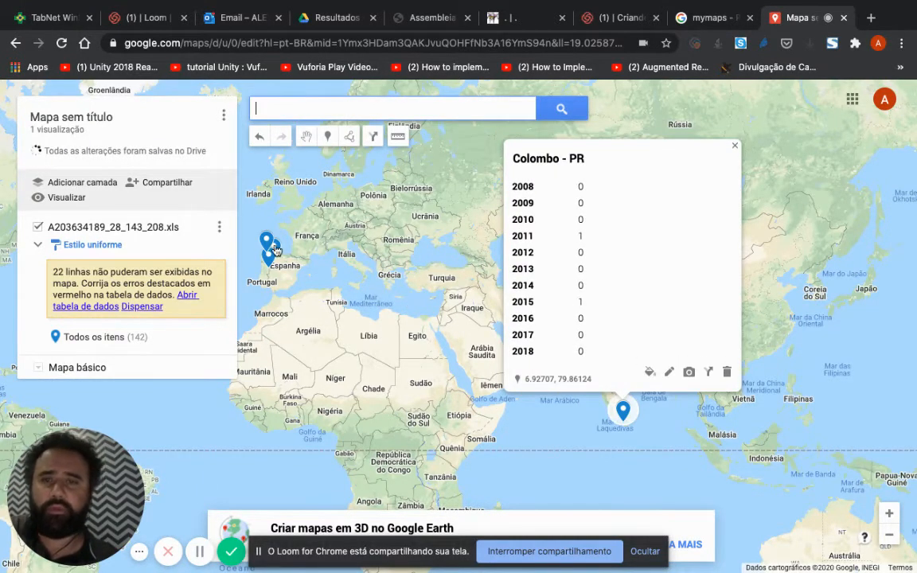
Step: Rename the Astorga marker in northern Spain as "Astorga - PR" and save it
drag(275, 257, 341, 230)
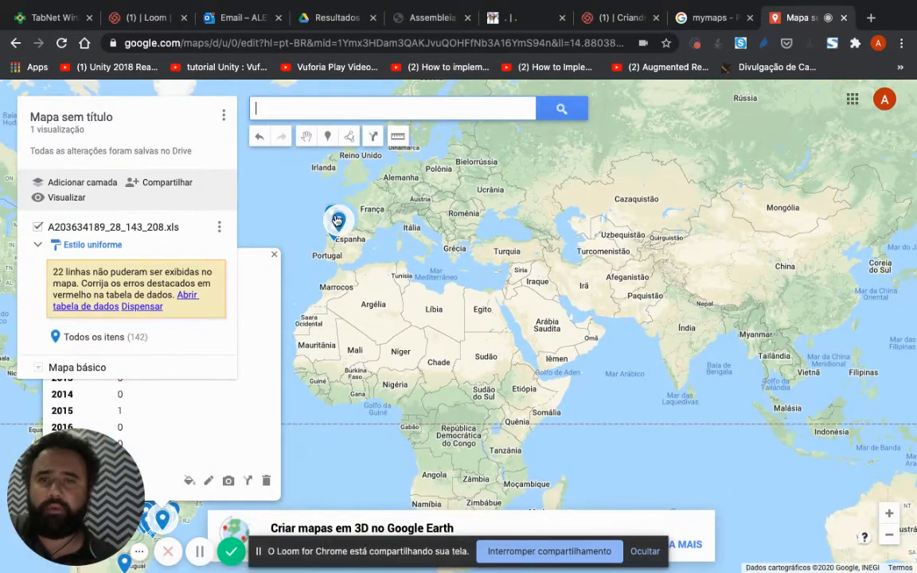
click(341, 230)
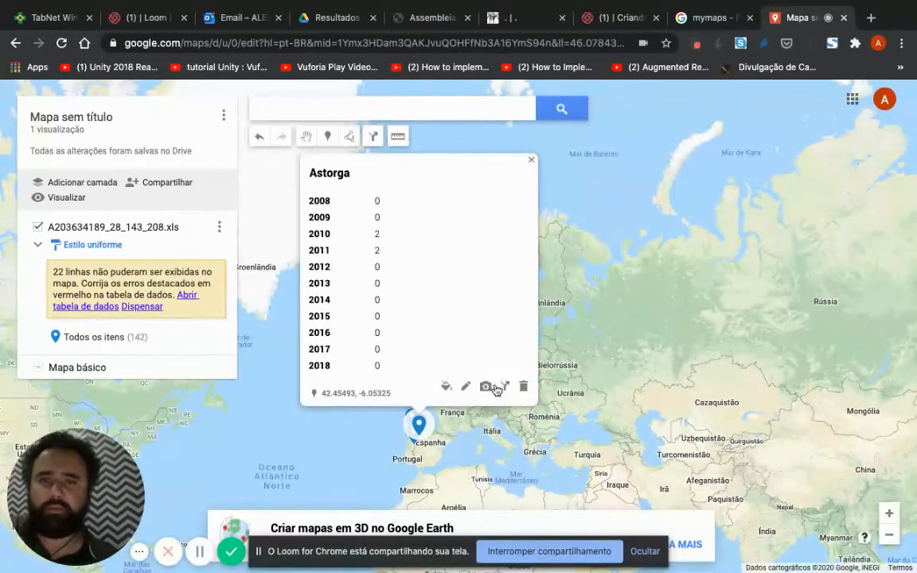
click(464, 385)
click(388, 159)
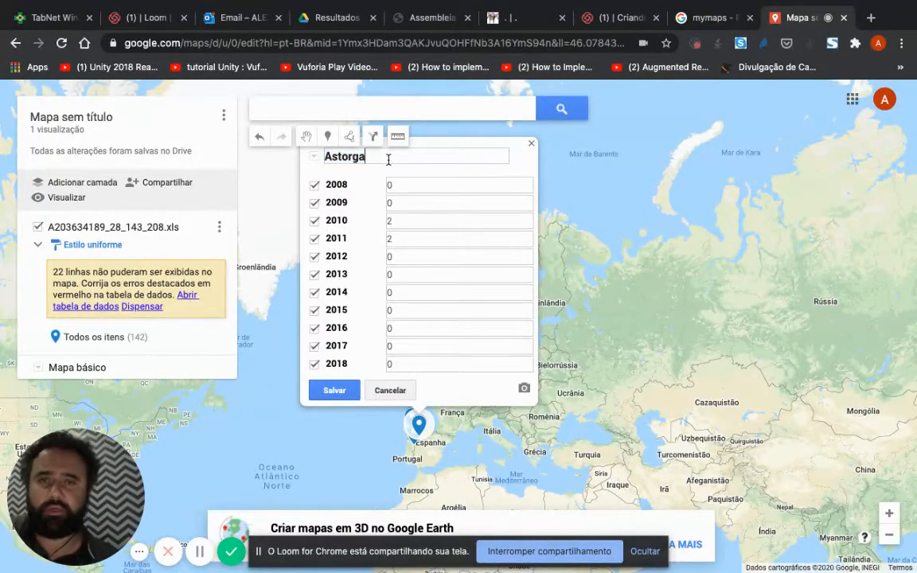
text(- PR)
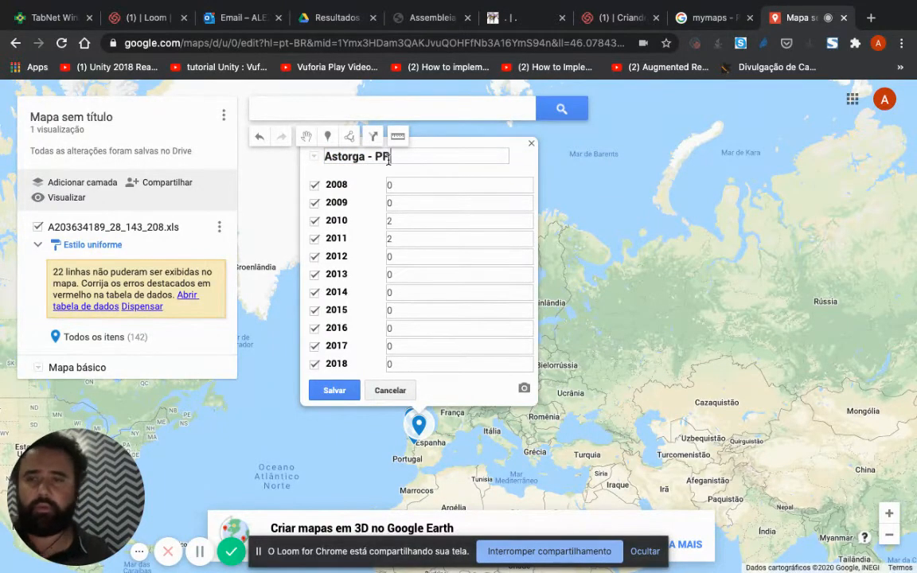
click(334, 389)
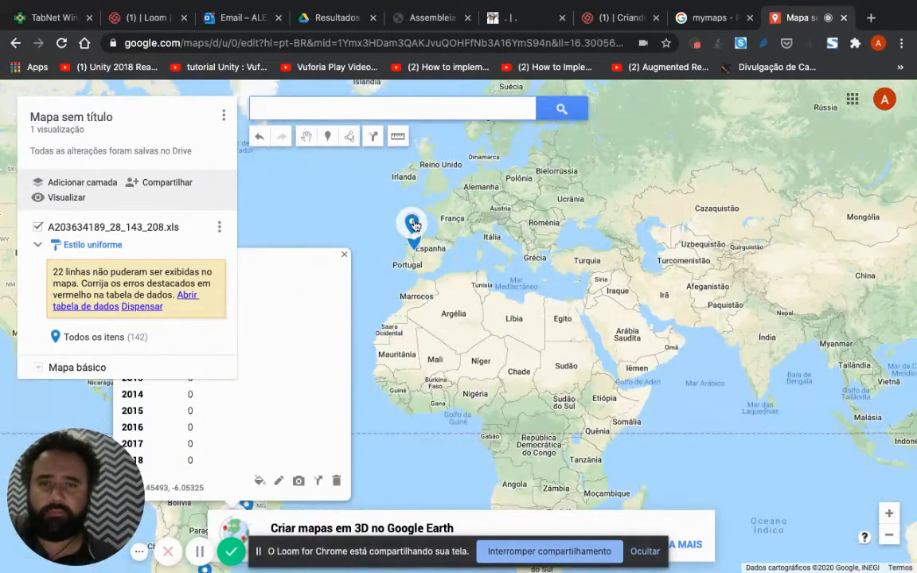
Step: Add the same state suffix to the title of the remaining marker in northwestern Spain and save it
click(412, 224)
click(459, 354)
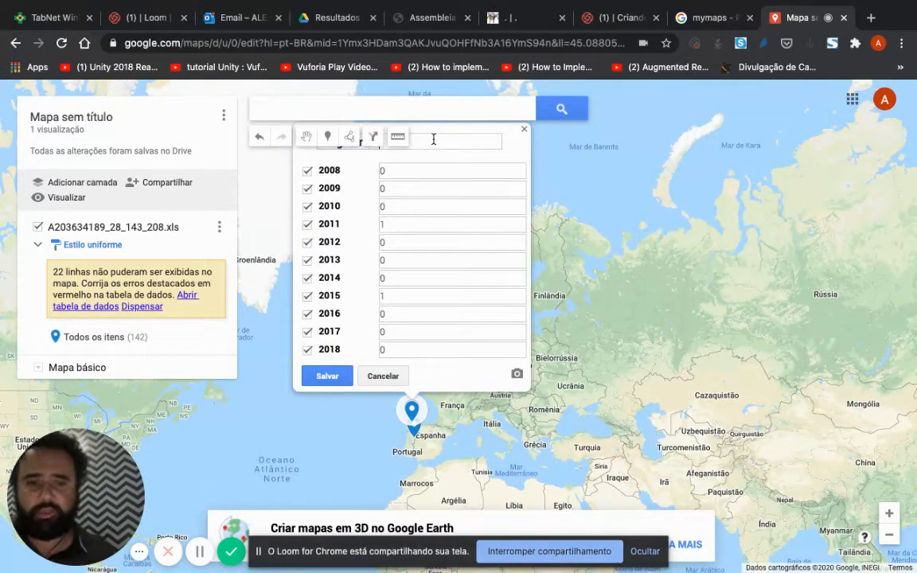
click(327, 375)
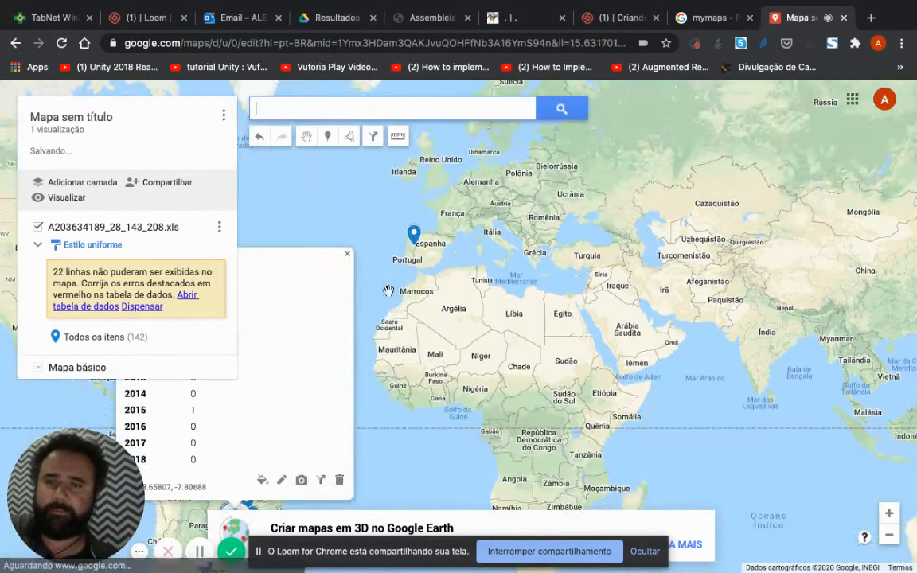
Step: Add the same state suffix to the title of the marker in northern Portugal and save it
click(414, 236)
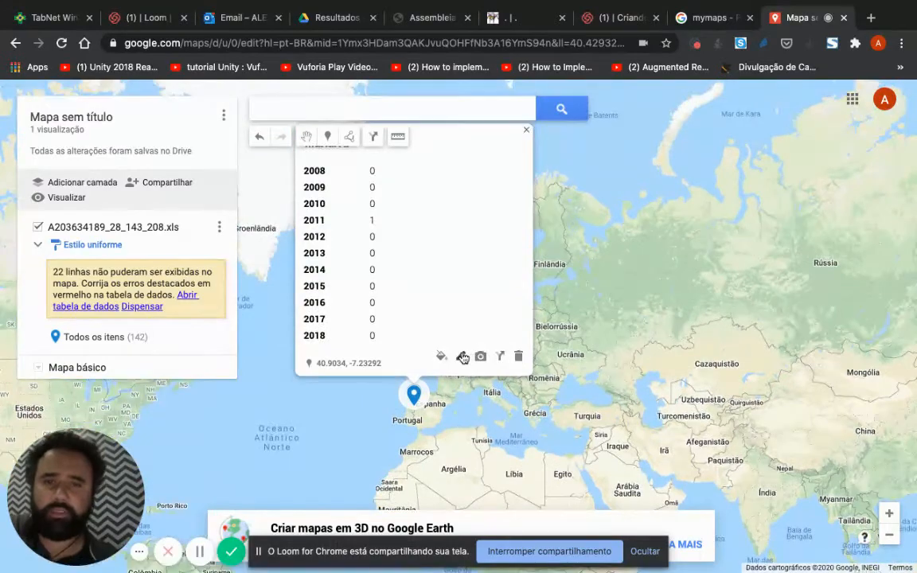
click(459, 352)
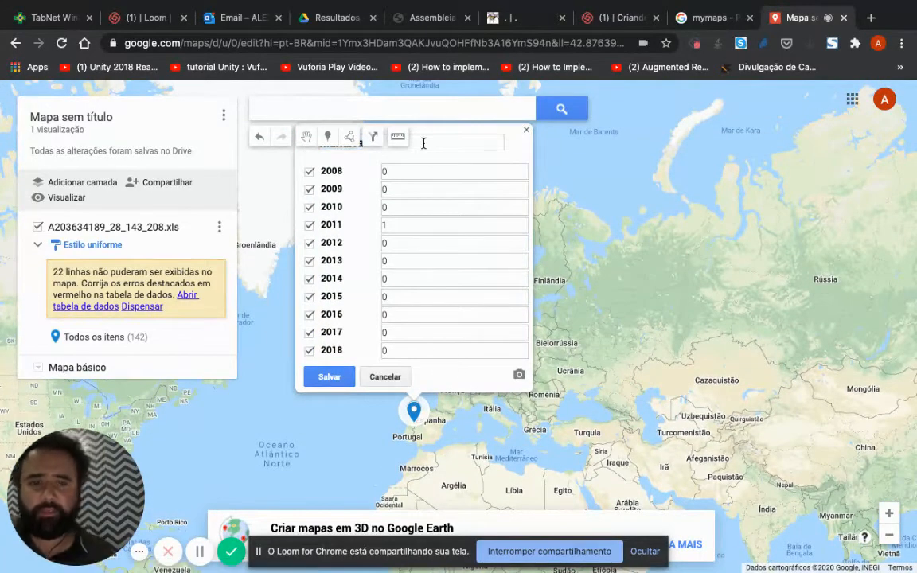
click(334, 378)
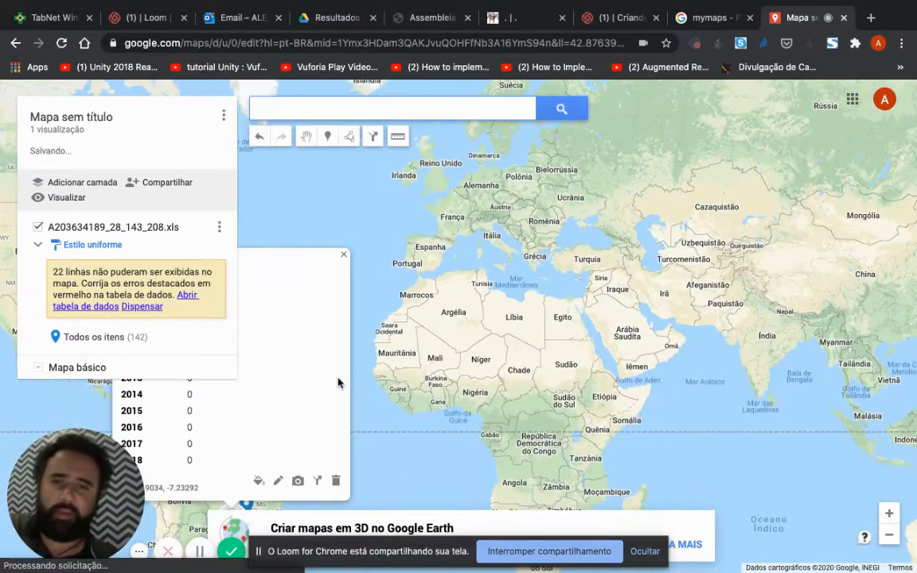
Step: Rename the Palmas marker in northern Brazil as "Palmas - PR", save it and close its details
click(426, 344)
drag(428, 344, 769, 323)
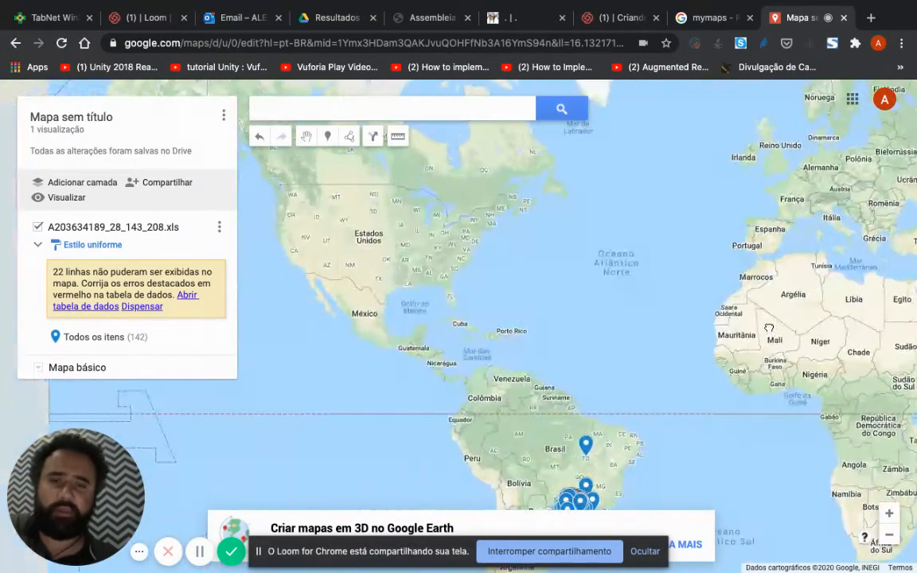
drag(772, 419, 661, 219)
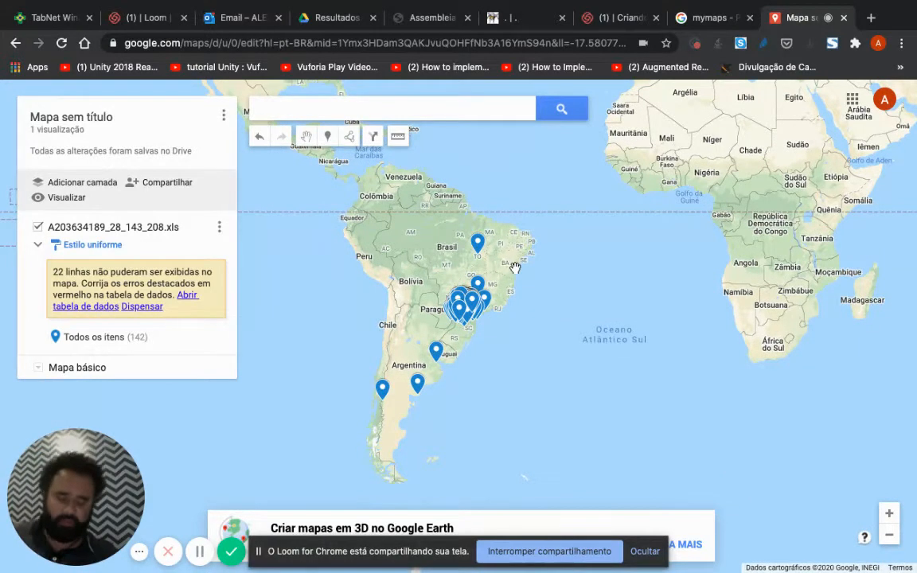
click(478, 241)
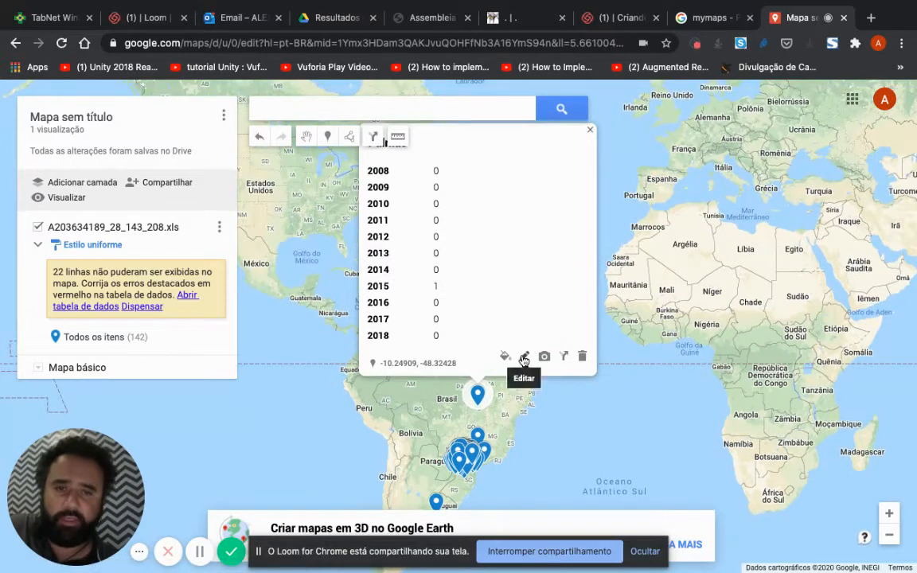
click(525, 356)
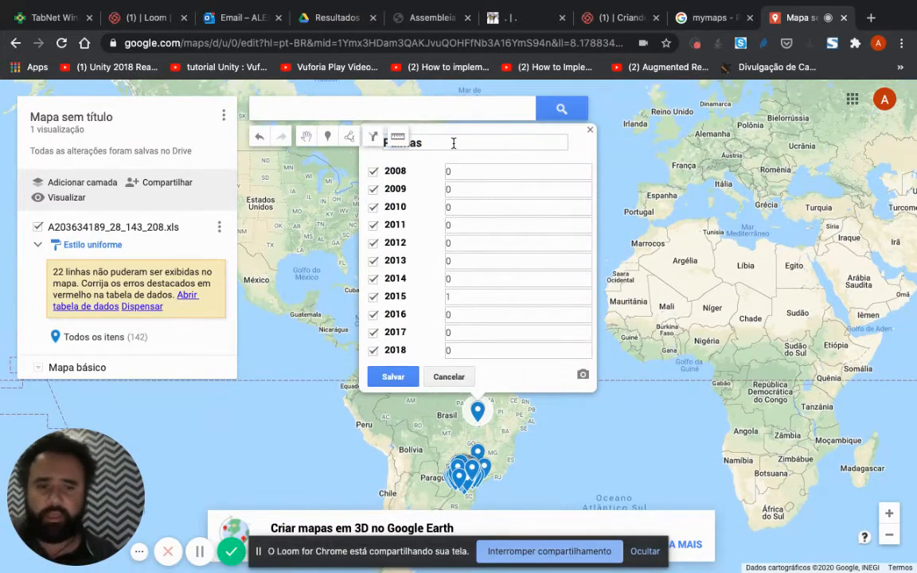
text(PR)
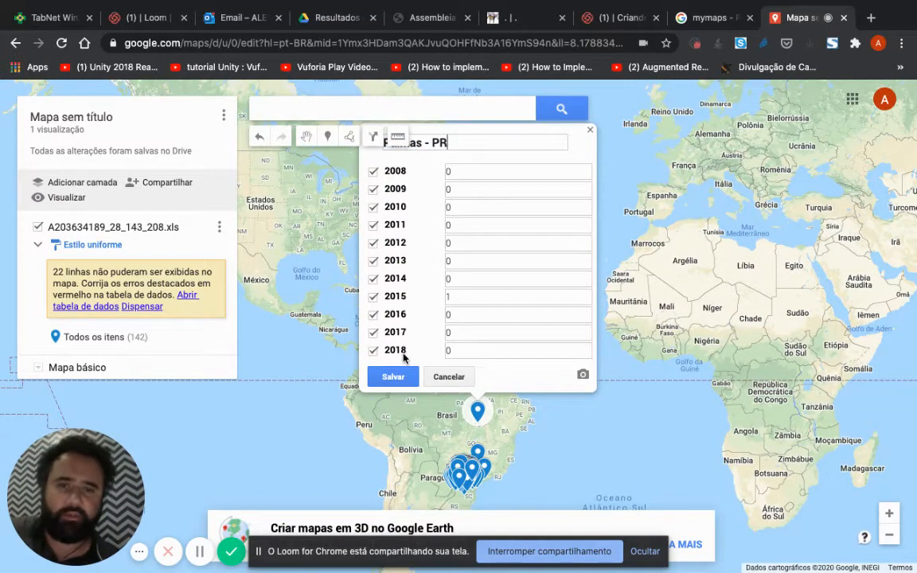
click(398, 377)
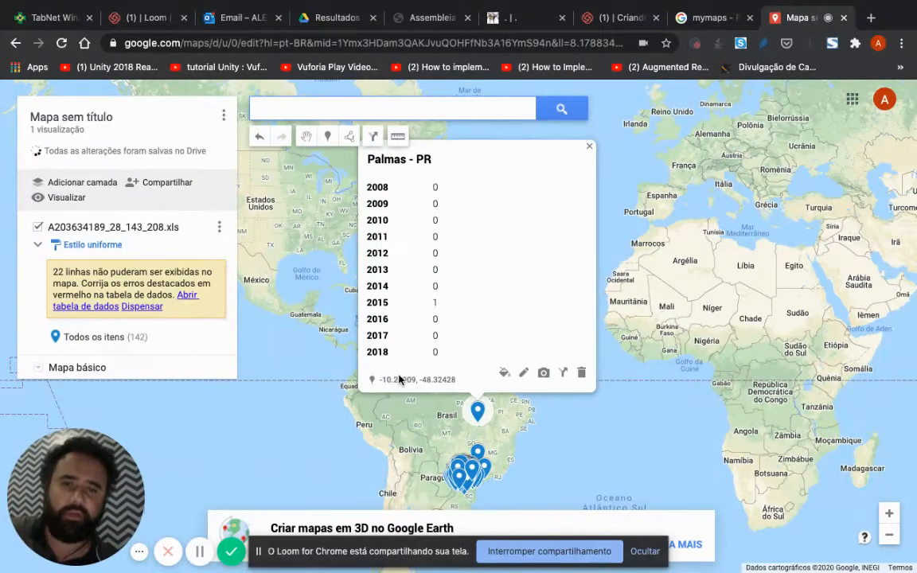
click(336, 452)
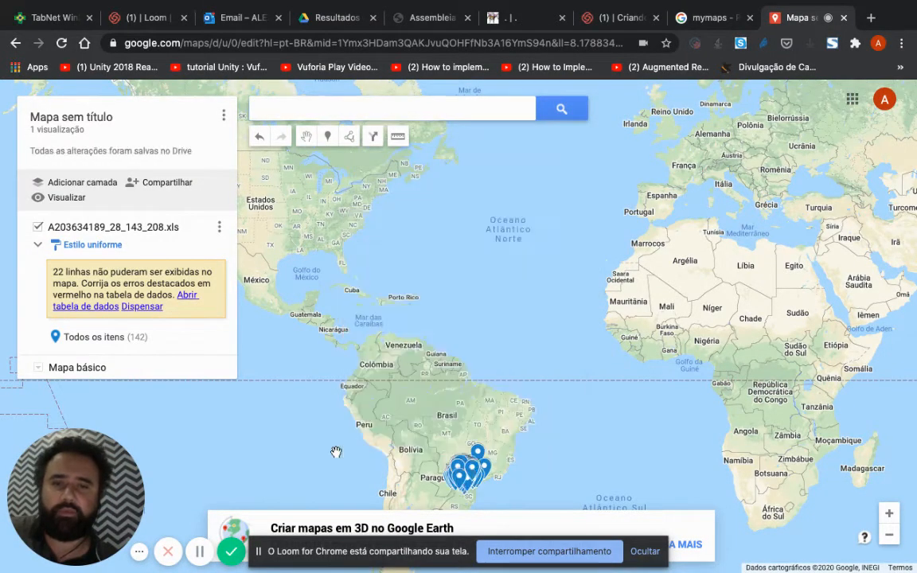
Step: Rename the Rio Azul marker near the southern Chile–Argentina border as "Rio Azul - PR" and save it
drag(453, 282, 606, 106)
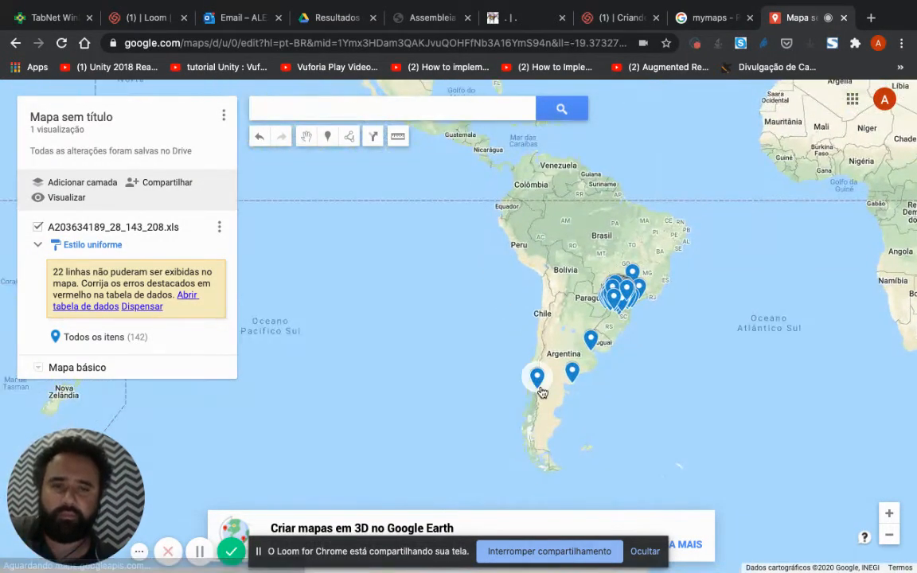
click(537, 375)
click(583, 355)
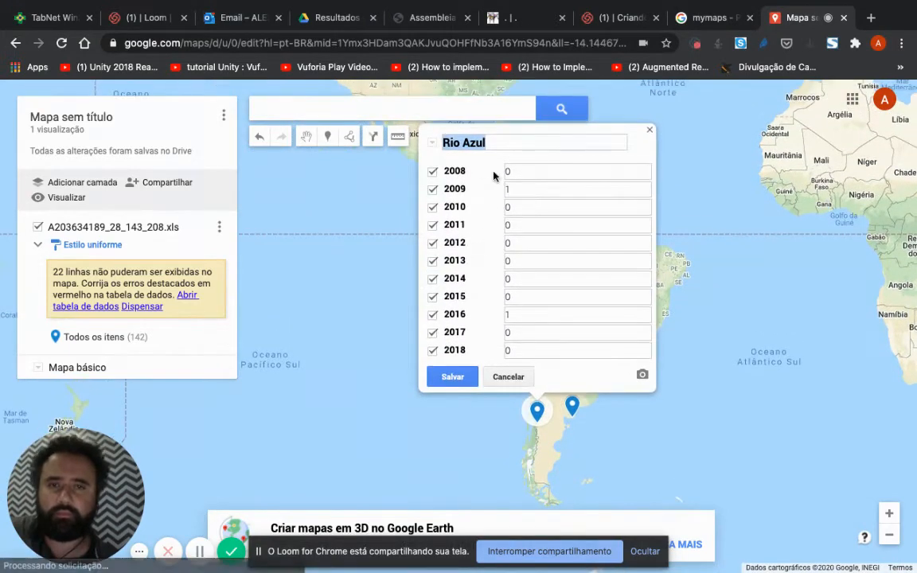
click(501, 140)
text(- PR)
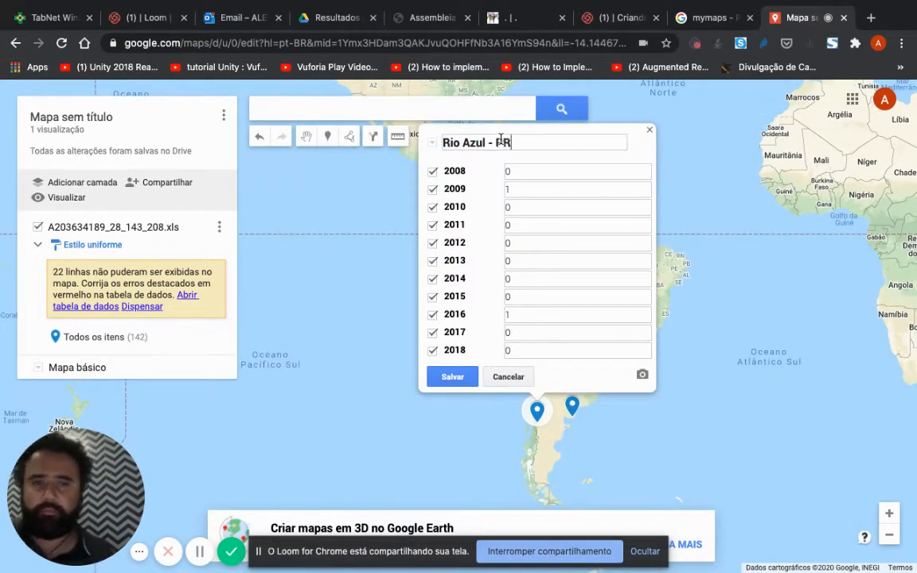
Step: Rename the Rio Negro marker on Argentina's Atlantic side as "Rio Negro - PR", save it and close its details
click(571, 404)
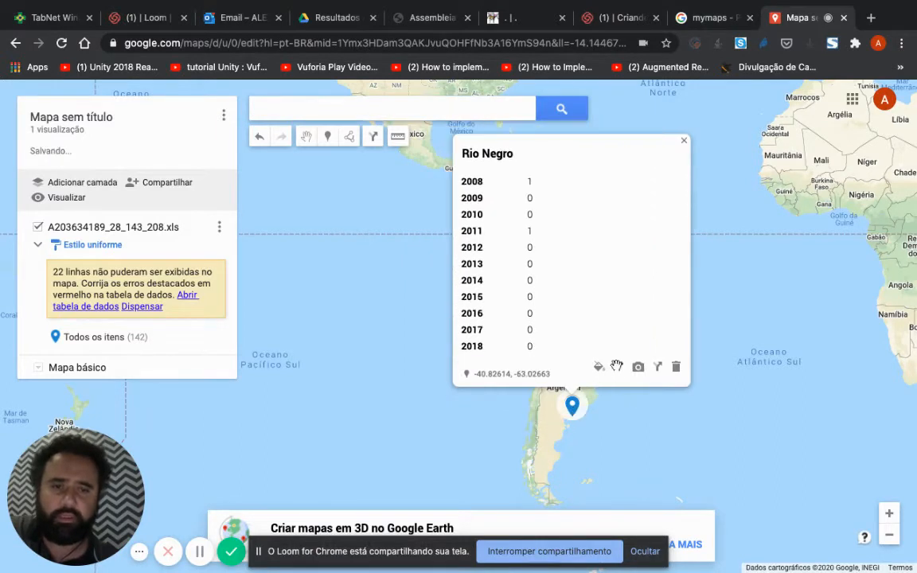
click(618, 367)
click(540, 145)
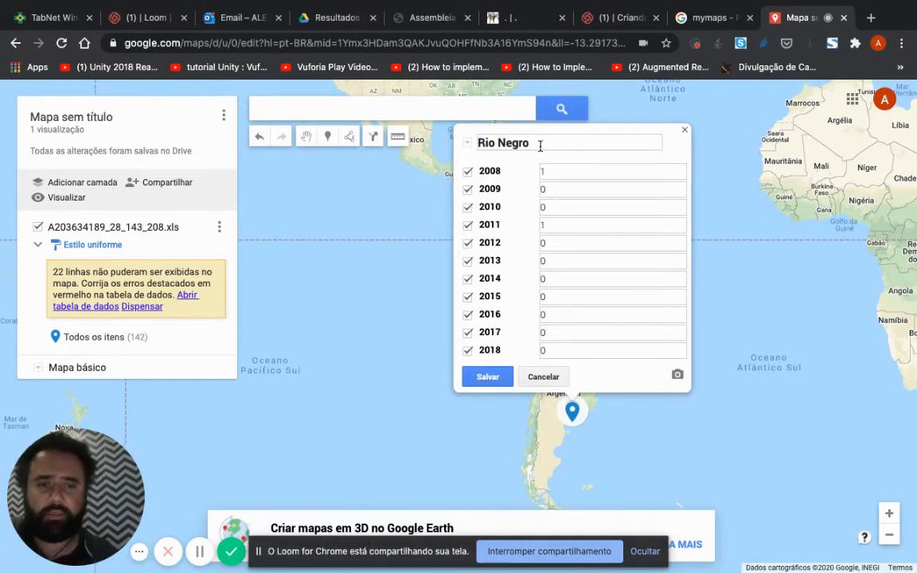
text(- PR)
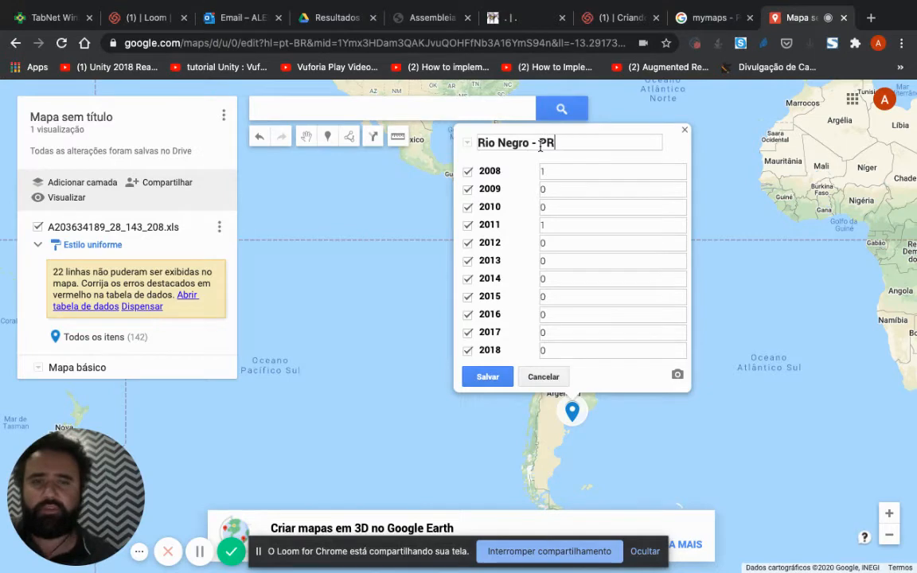
click(487, 376)
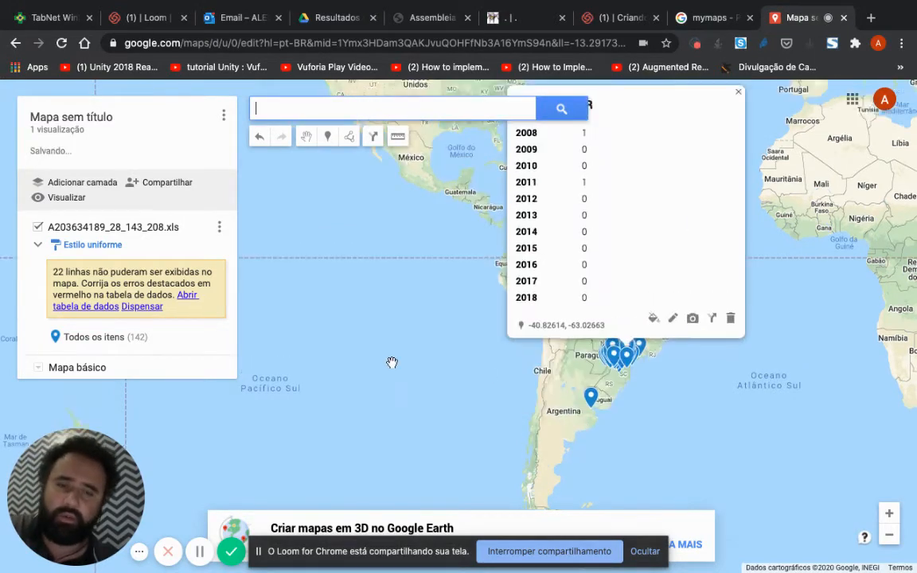
click(390, 360)
Step: Rename the Floresta marker near Buenos Aires as "Floresta - PR" and save it
scroll(610, 404, up, 5)
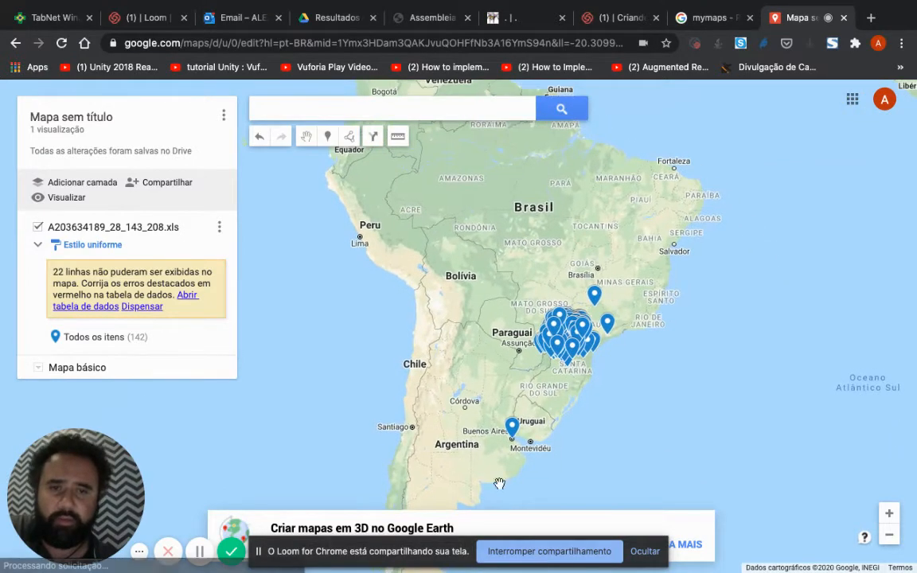
click(509, 422)
click(561, 388)
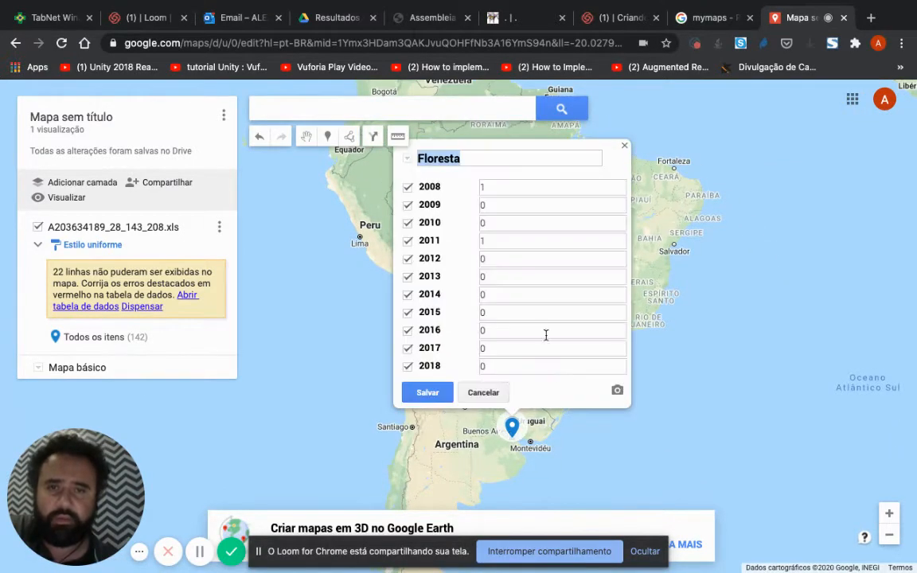
text(- )
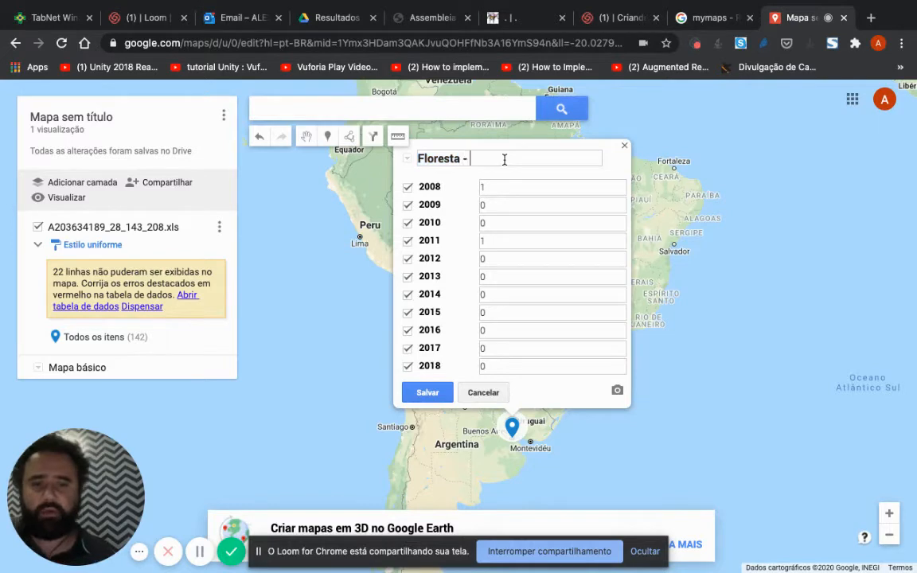
text(PR)
click(432, 391)
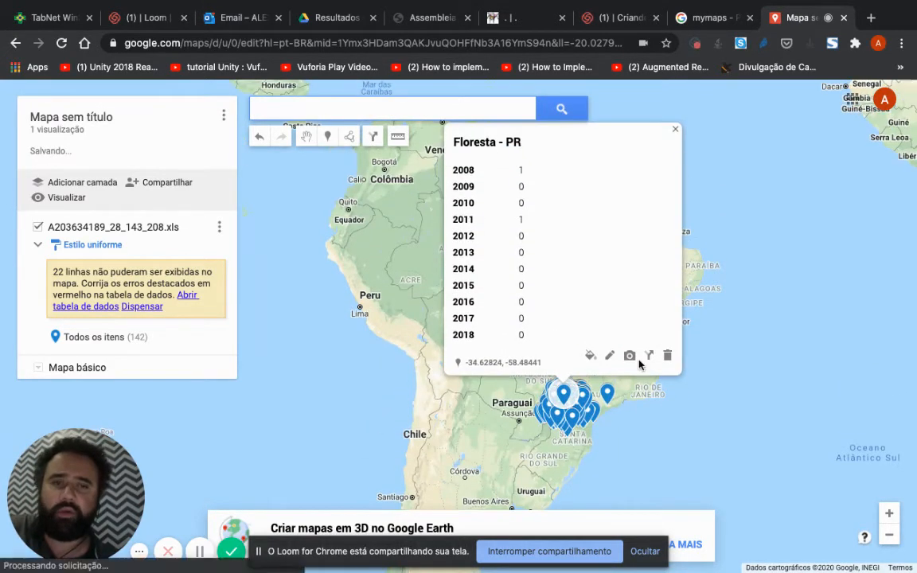
Step: Rename the Nova Esperança marker near São Paulo as "Nova Esperança - PR" and save it
click(607, 394)
click(659, 357)
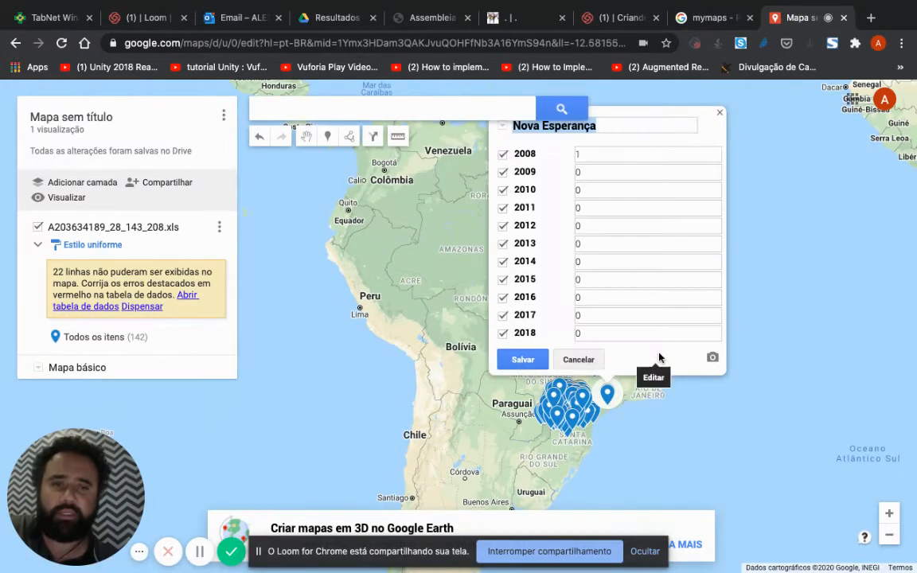
click(621, 140)
text(- )
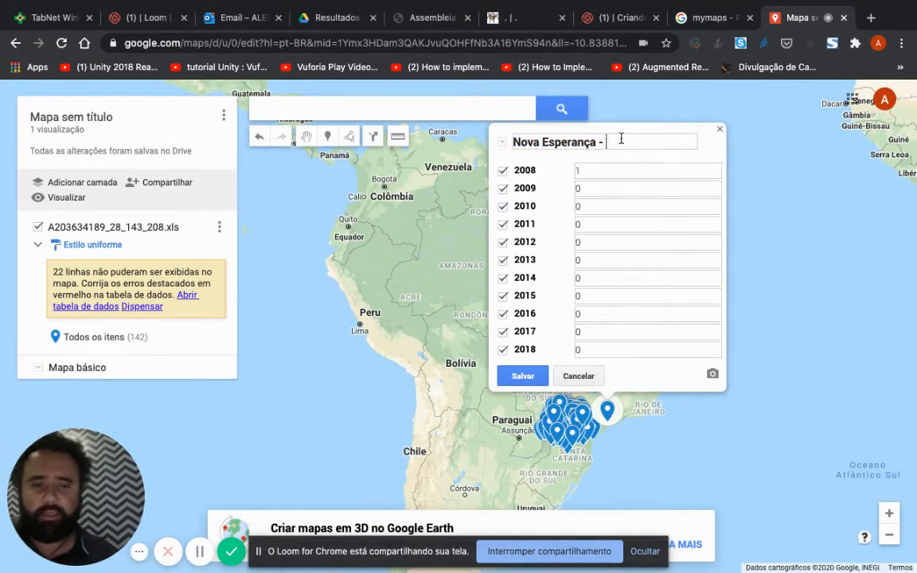
text(PR)
click(523, 376)
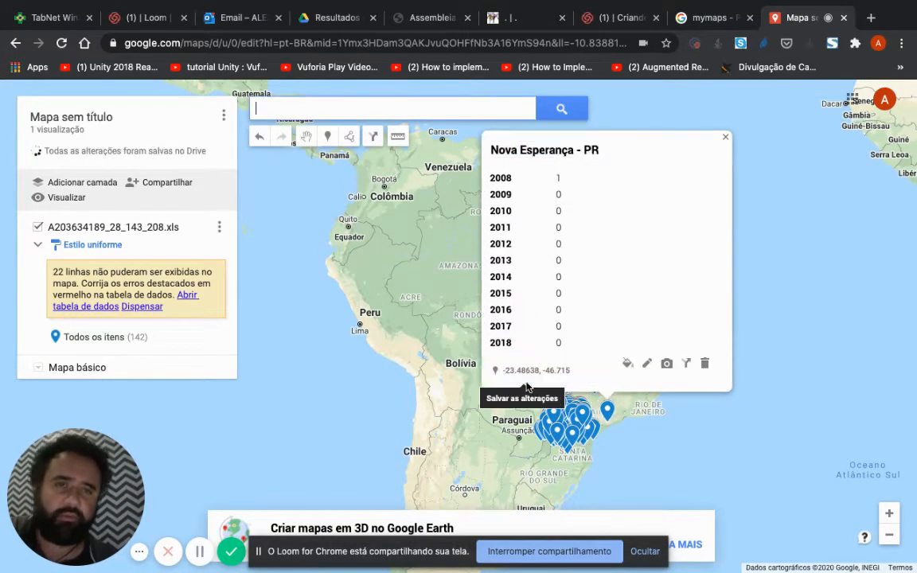
Step: Rename the Guaíra marker north of the Paraná cluster as "Guaíra - PR", save it and close its details
click(593, 390)
click(641, 359)
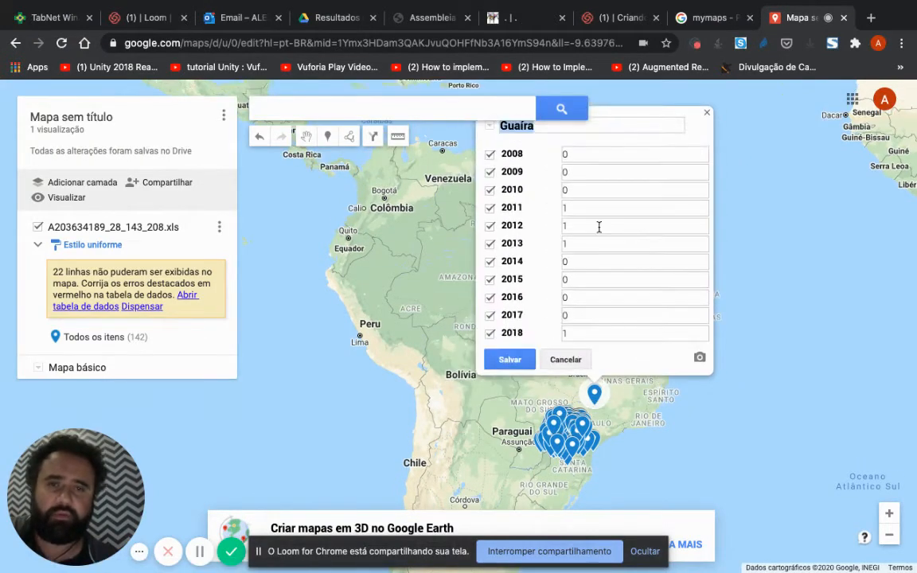
click(570, 146)
text(- P)
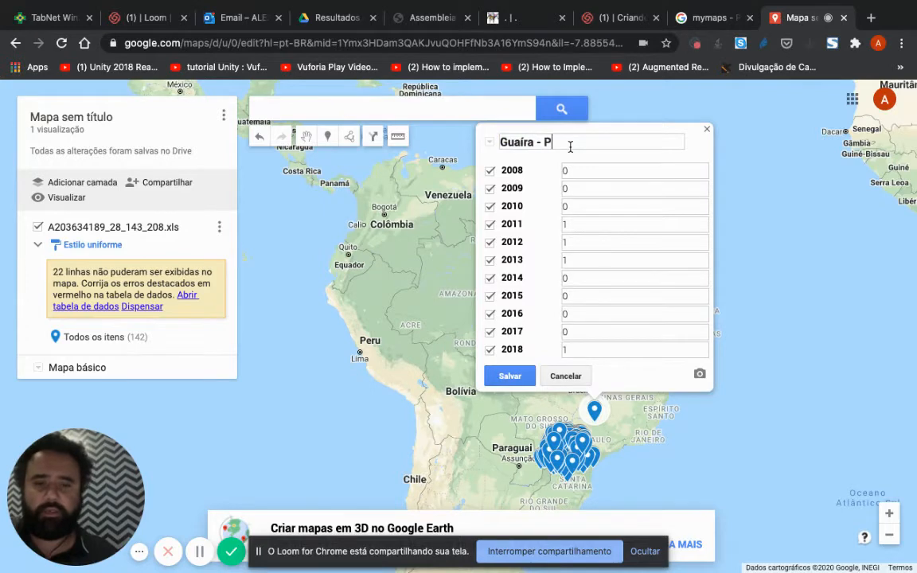
text(R)
click(506, 374)
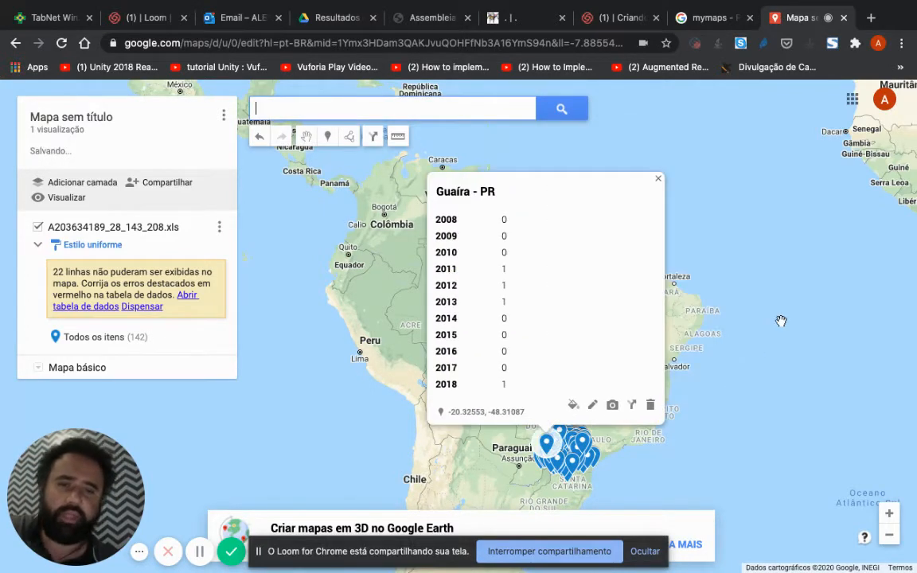
click(781, 321)
Step: Examine the whole map and the Paraná cluster for misplaced markers, checking the details of the one just west of Foz do Iguaçu
scroll(781, 321, down, 2)
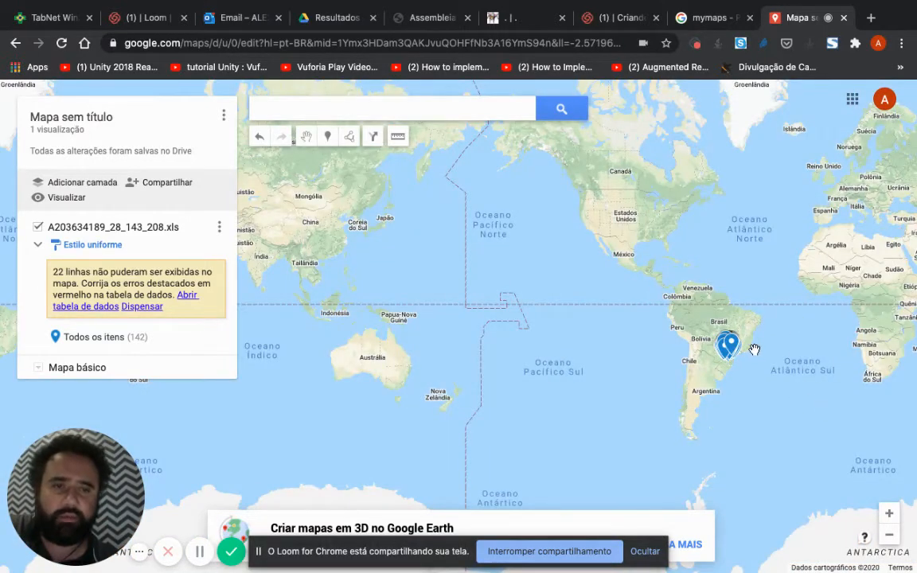
scroll(753, 348, up, 3)
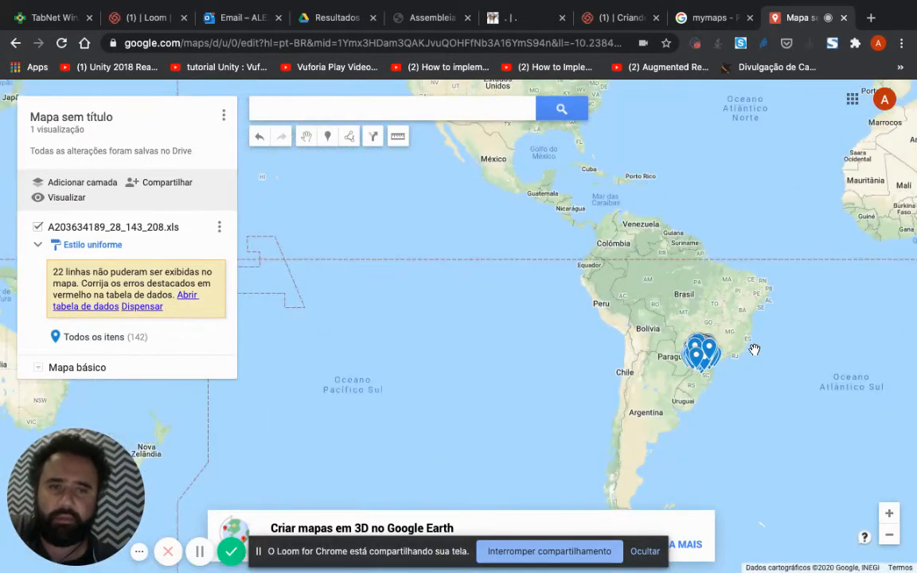
scroll(754, 348, up, 2)
scroll(696, 398, up, 1)
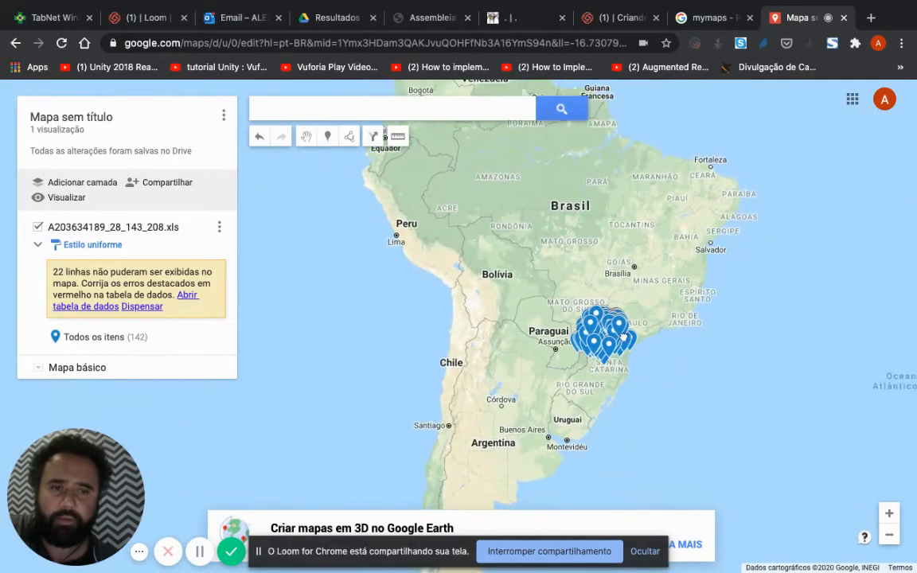
scroll(610, 293, up, 1)
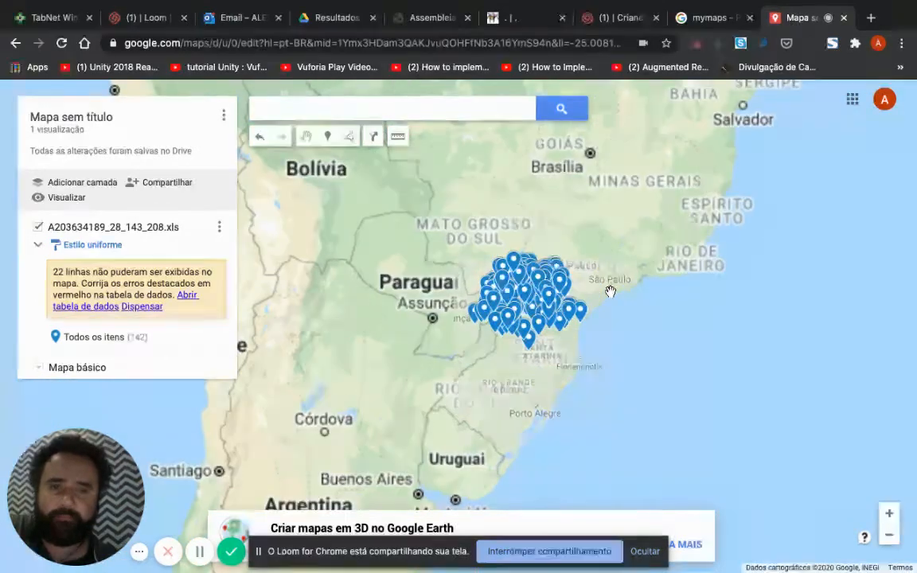
scroll(524, 321, up, 1)
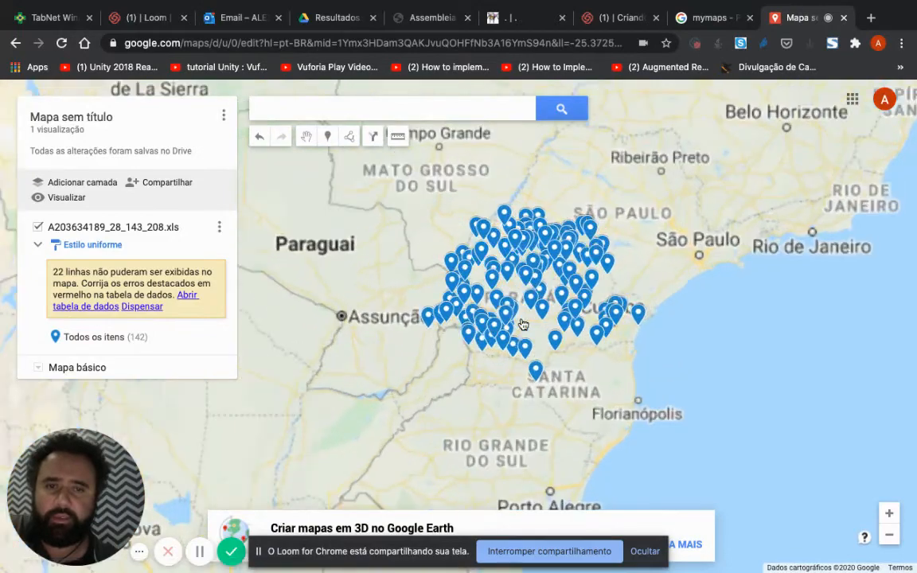
scroll(523, 324, up, 1)
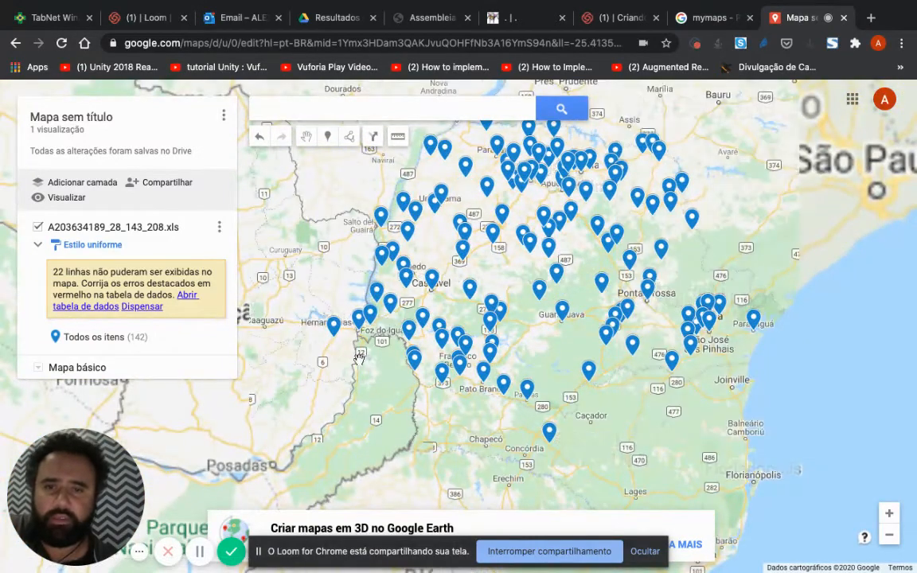
click(335, 326)
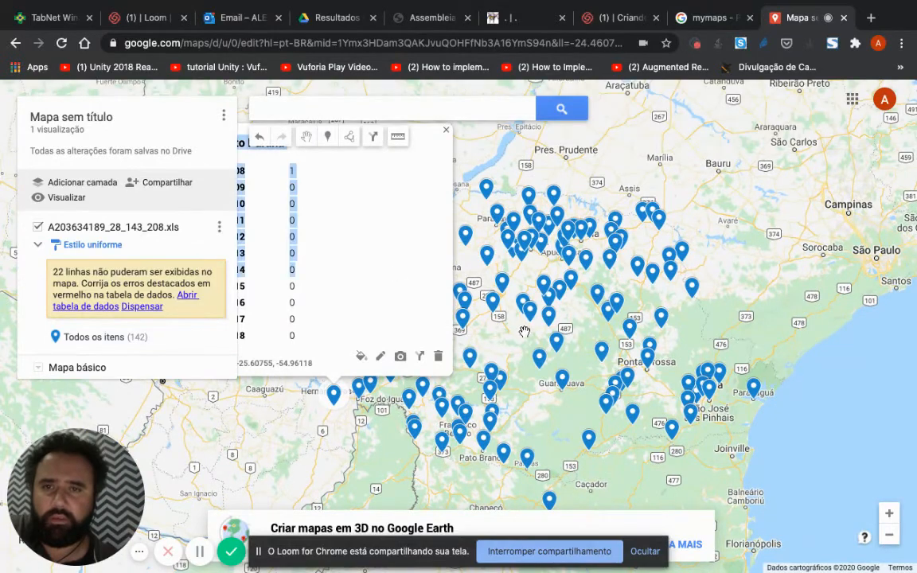
click(524, 290)
scroll(583, 322, up, 1)
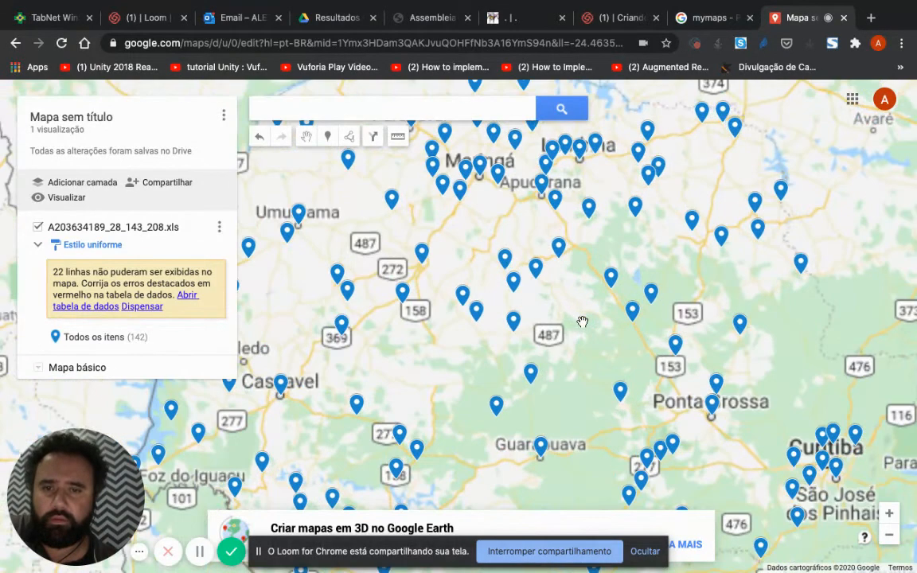
scroll(583, 322, down, 3)
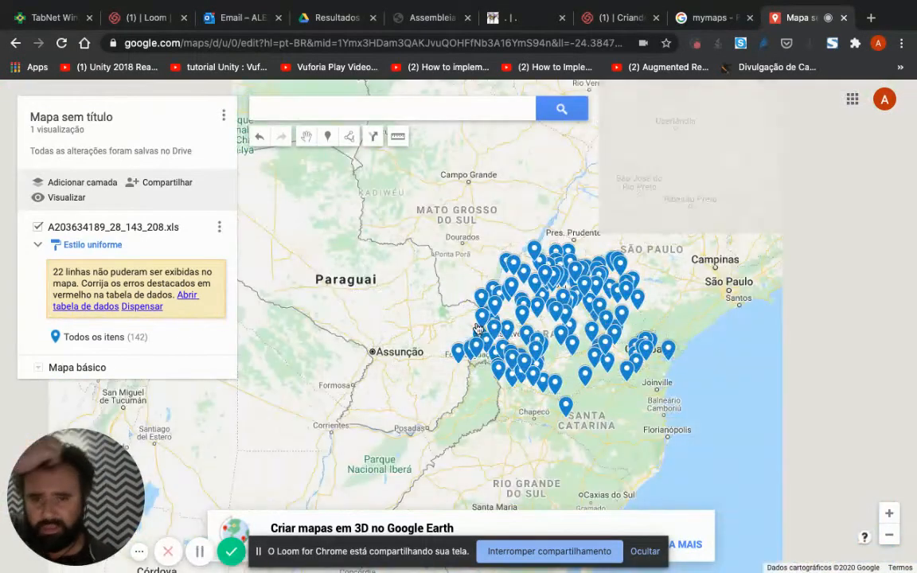
Step: Rename the Alto Paraná marker west of Foz do Iguaçu as "Alto Paraná - PR" and save it
click(458, 353)
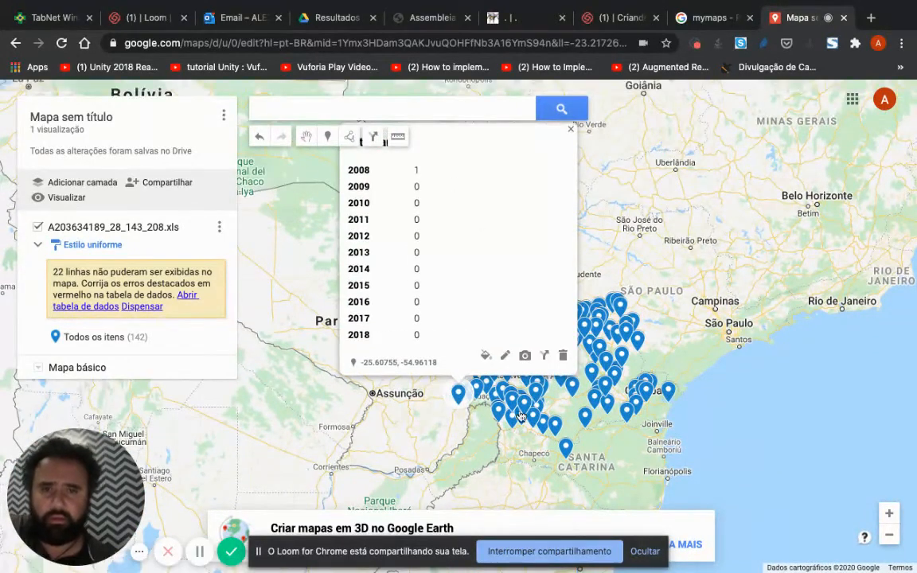
click(505, 355)
click(437, 141)
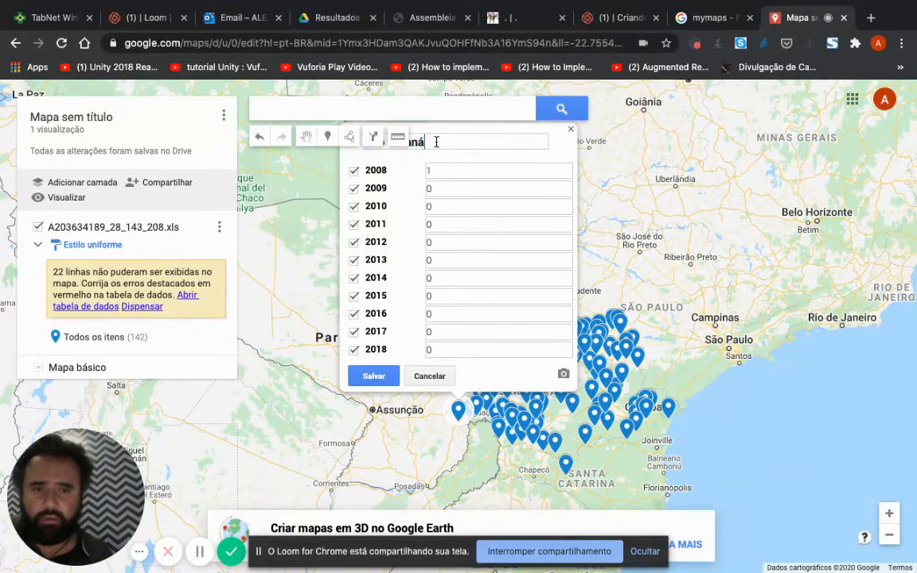
text(- PR)
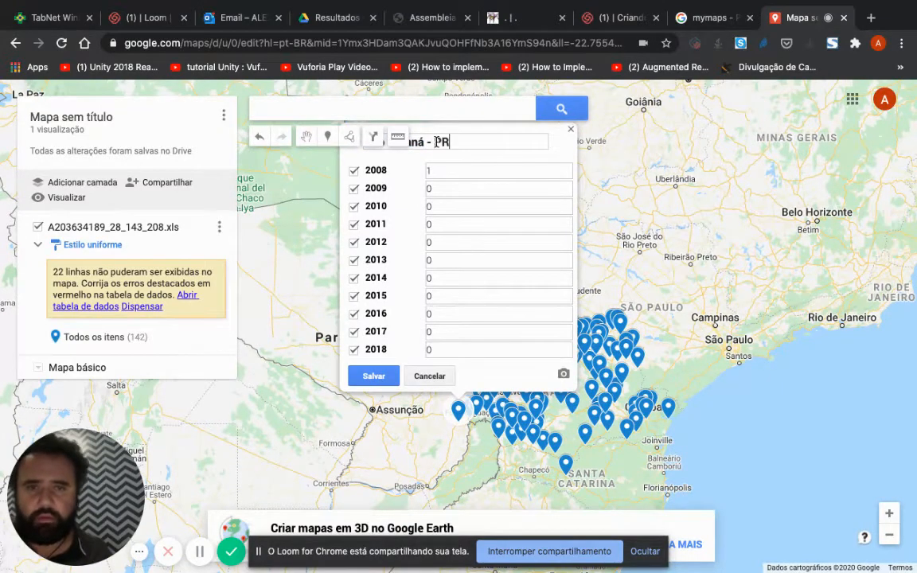
click(373, 375)
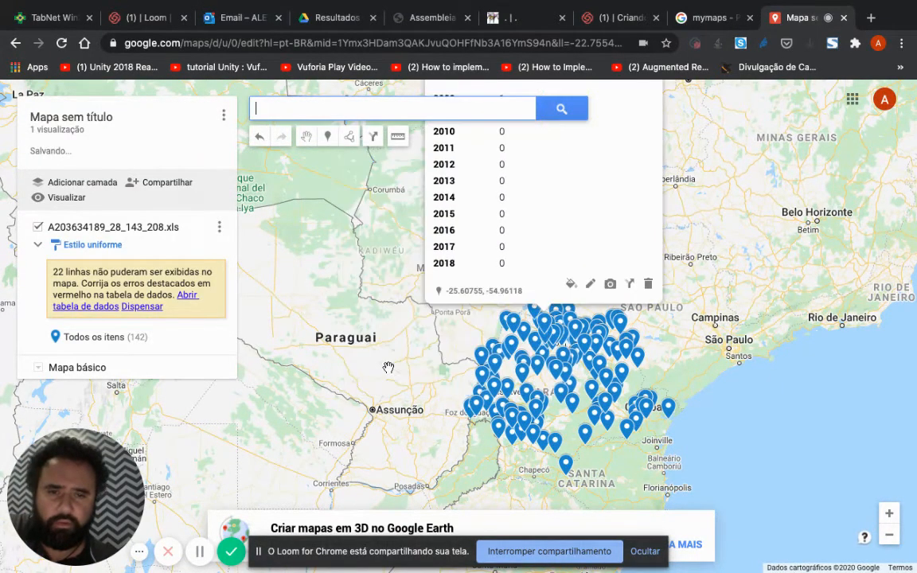
Step: Rename the southernmost marker, Catanduvas in Santa Catarina, as "Catanduvas - PR", save it and close its details
scroll(464, 452, down, 2)
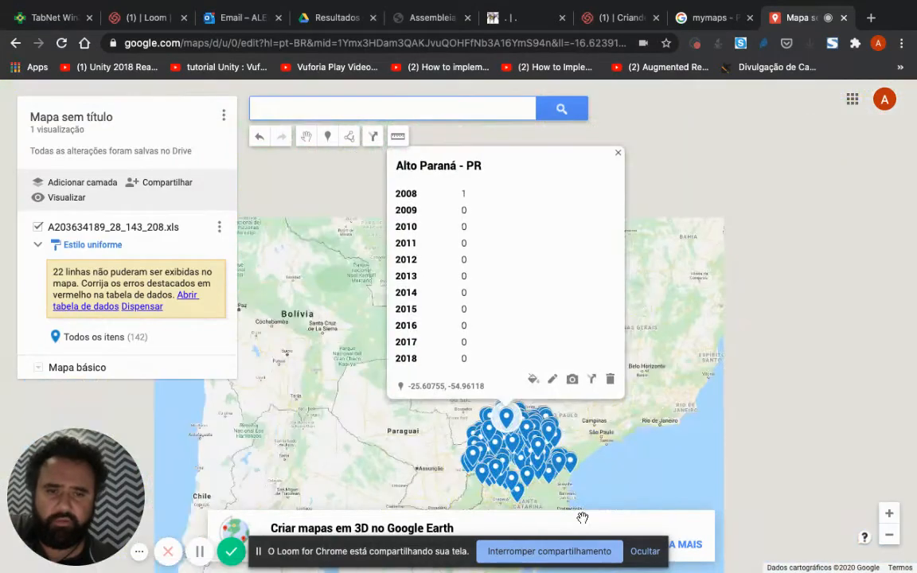
click(508, 482)
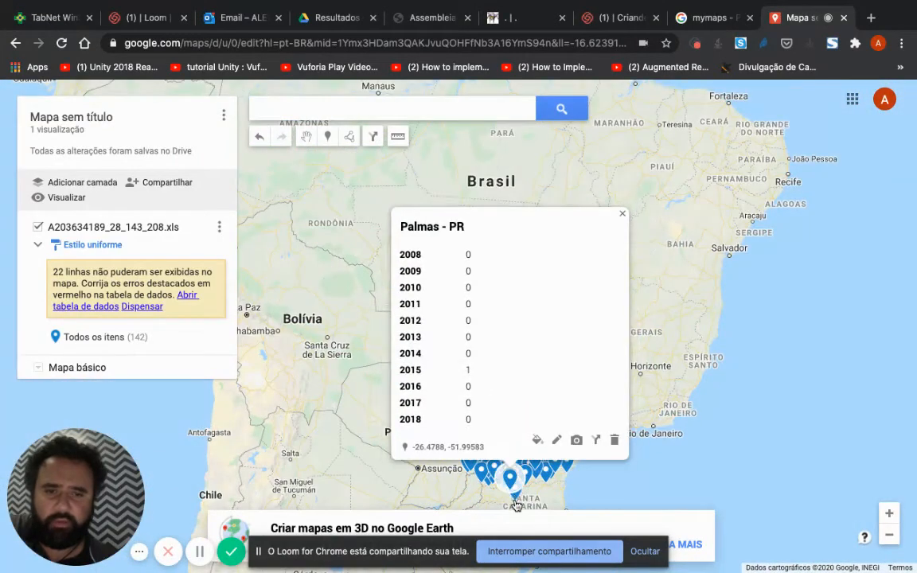
click(515, 496)
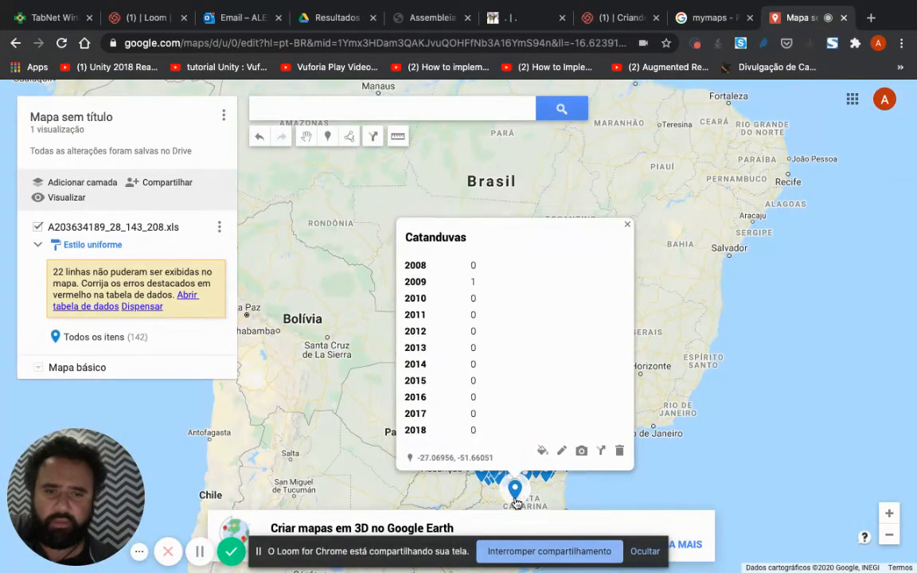
click(561, 450)
click(495, 223)
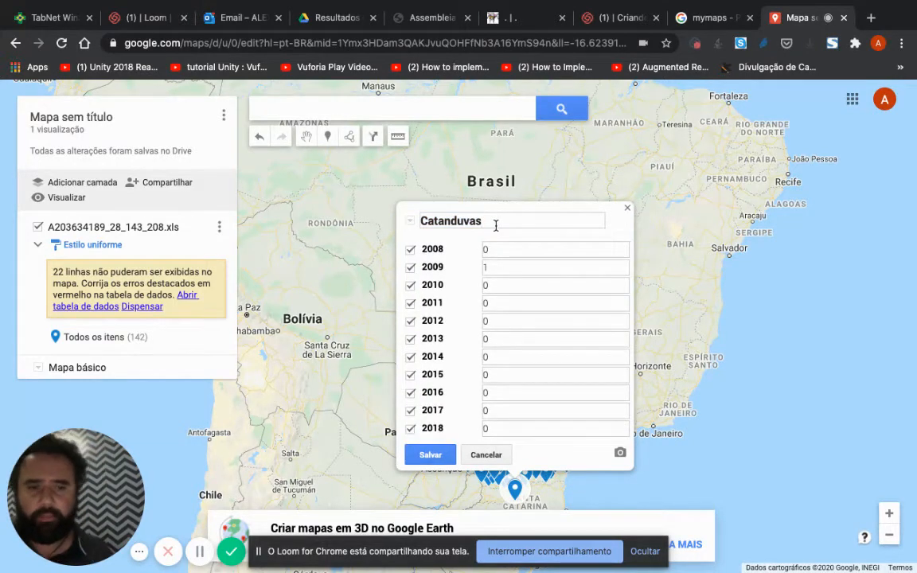
text(- PR)
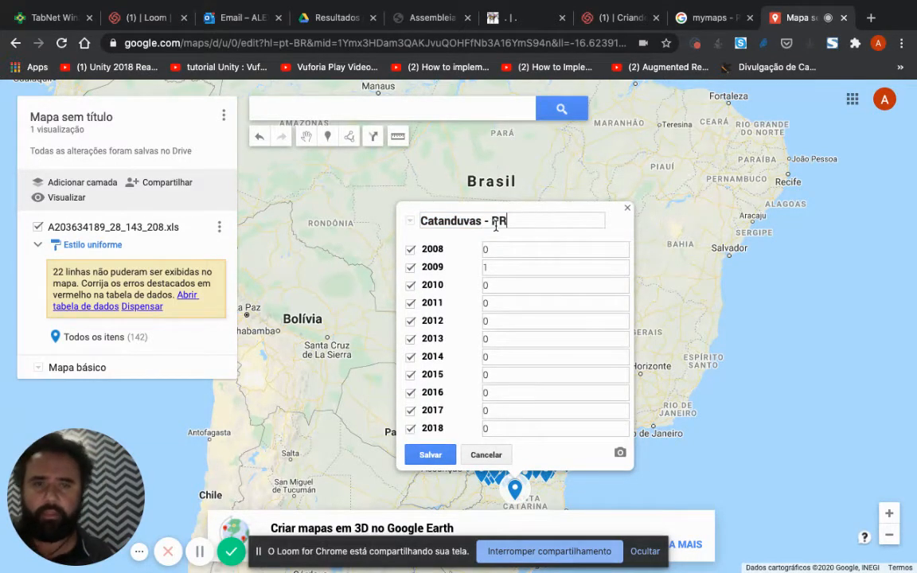
click(430, 455)
click(349, 390)
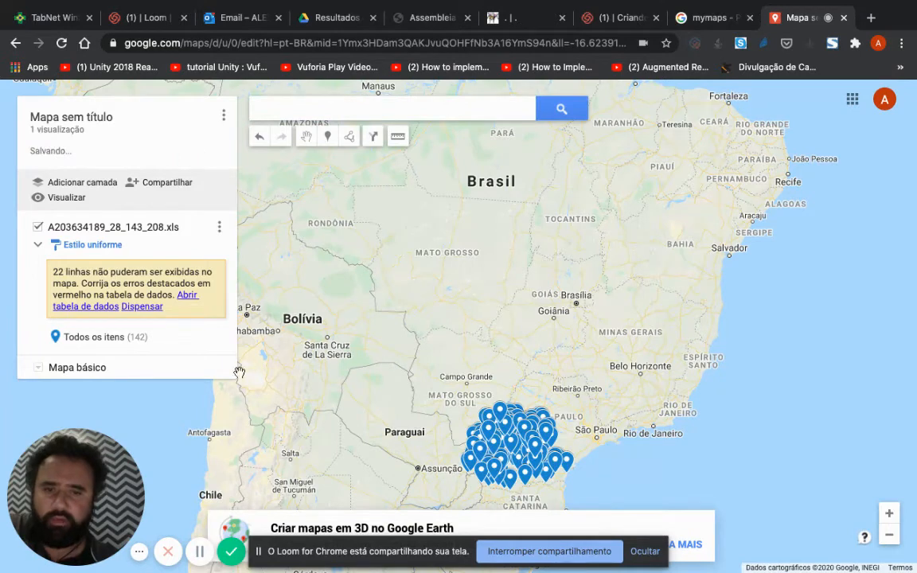
Step: Open the layer's data table from the row error notice and change the first municipality to "Ampére, PR"
click(187, 309)
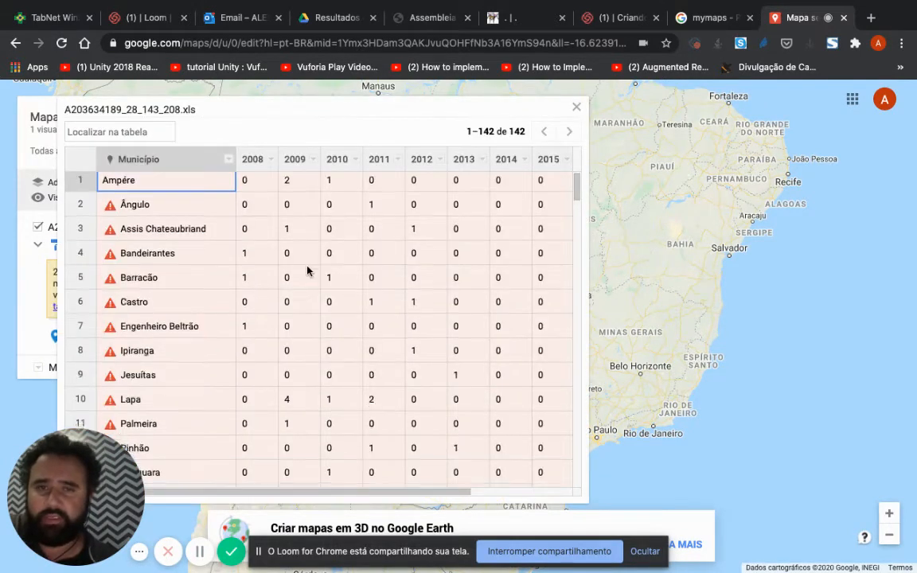
scroll(308, 269, down, 4)
scroll(307, 271, up, 4)
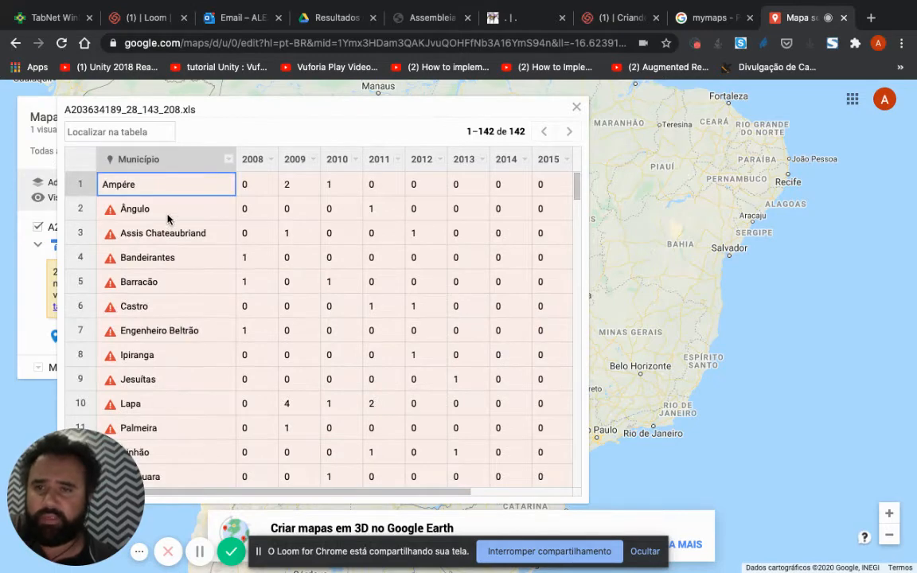
double_click(154, 190)
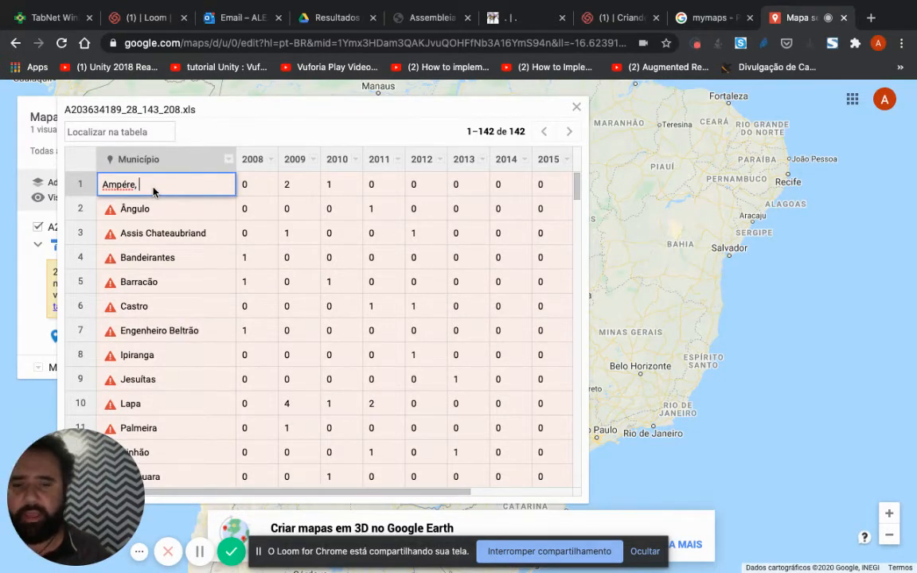
text(, PR)
Step: Add ", PR" to the municipality names Ângulo, Assis Chateaubriand and Bandeirantes in rows 2 to 4
double_click(196, 218)
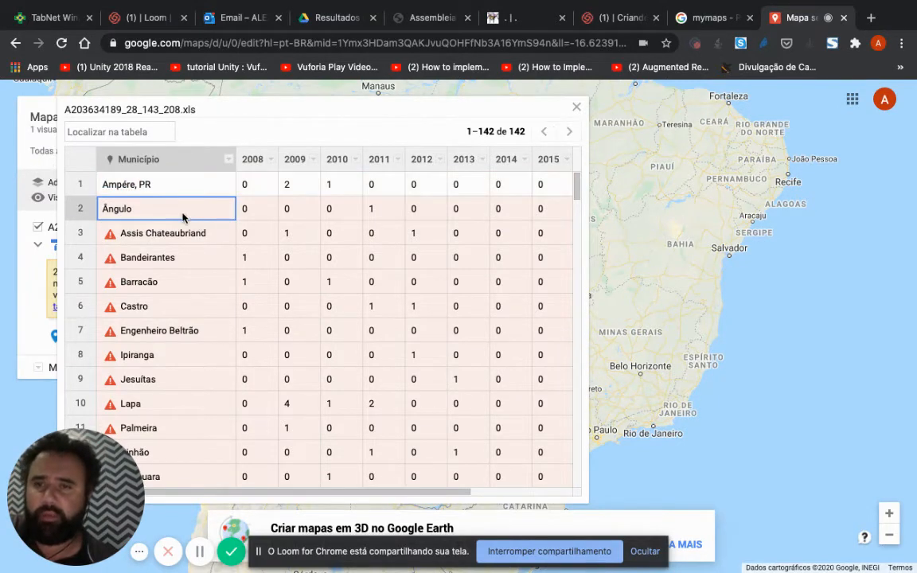
text(, PR)
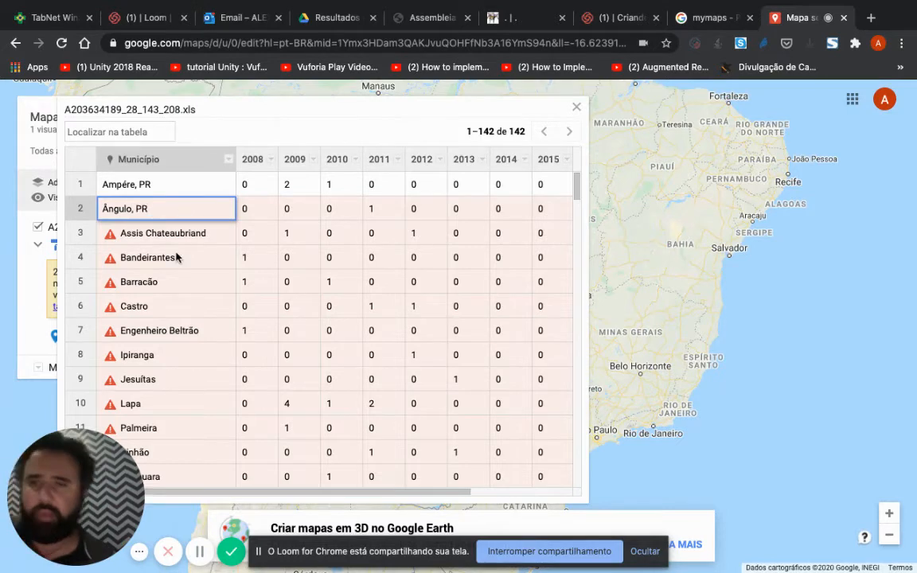
double_click(185, 234)
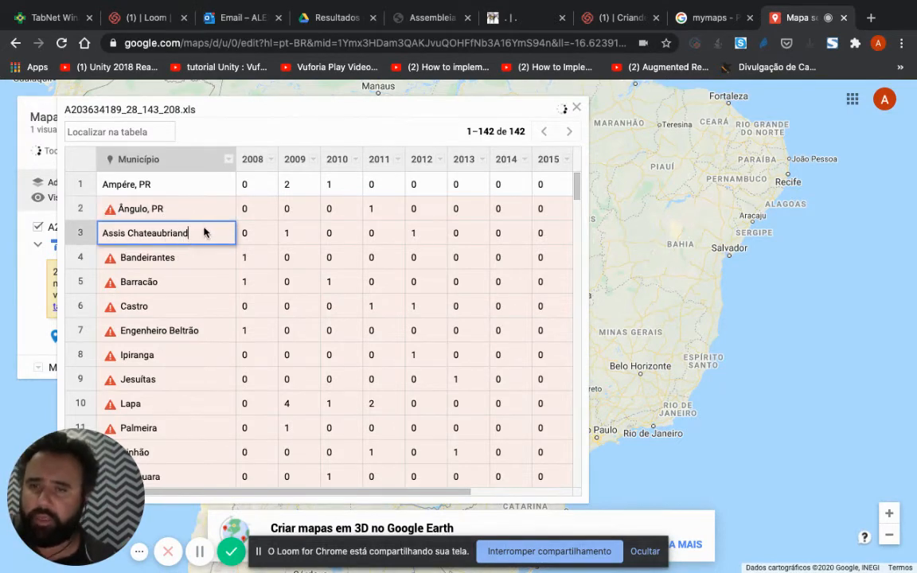
text(, PR)
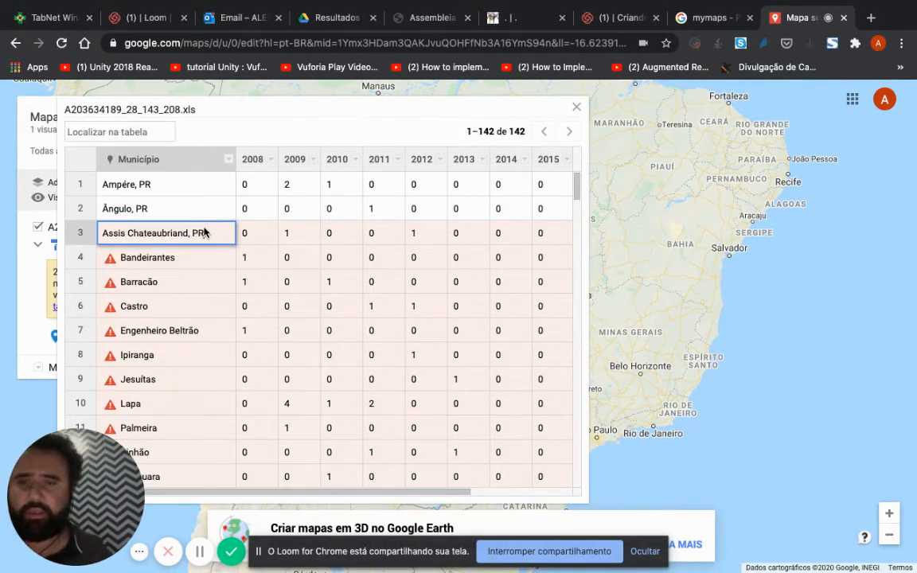
double_click(194, 259)
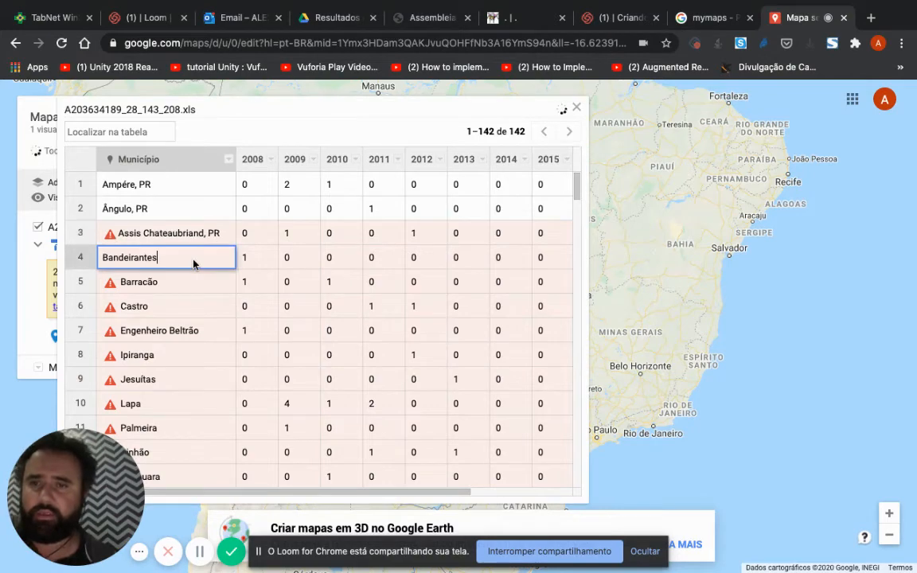
Step: Add ", PR" to the municipality names Barracão and Engenheiro Beltrão, leaving the Castro row's text as it is
double_click(180, 302)
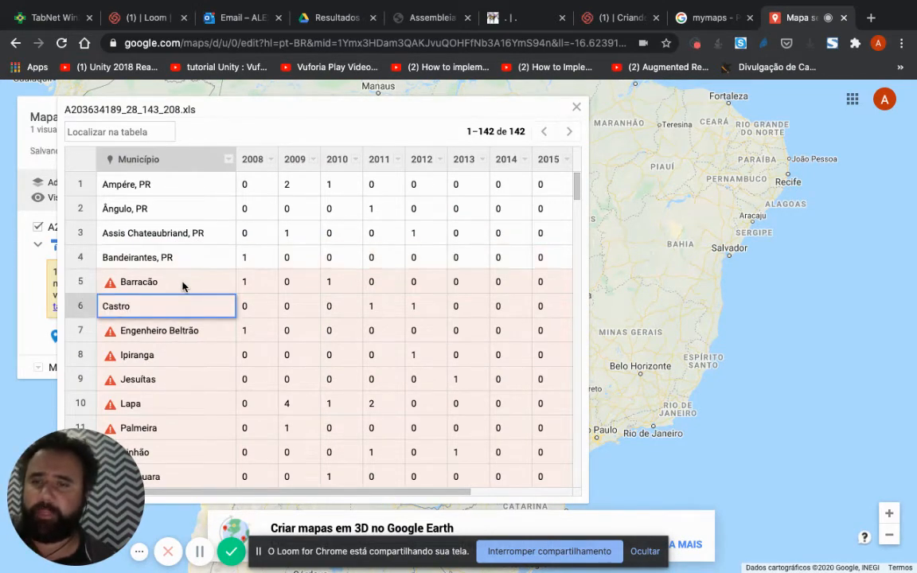
double_click(182, 284)
text(, )
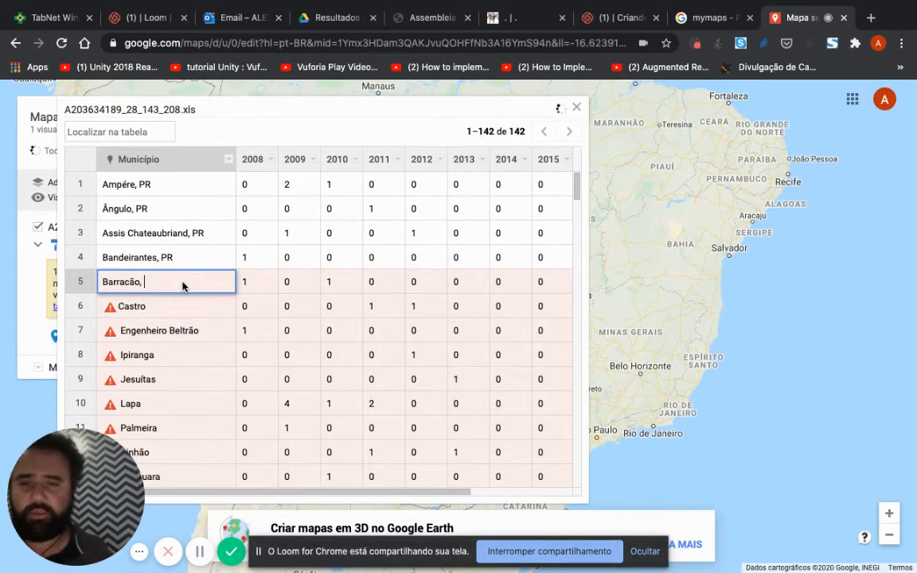
text(PR)
double_click(180, 330)
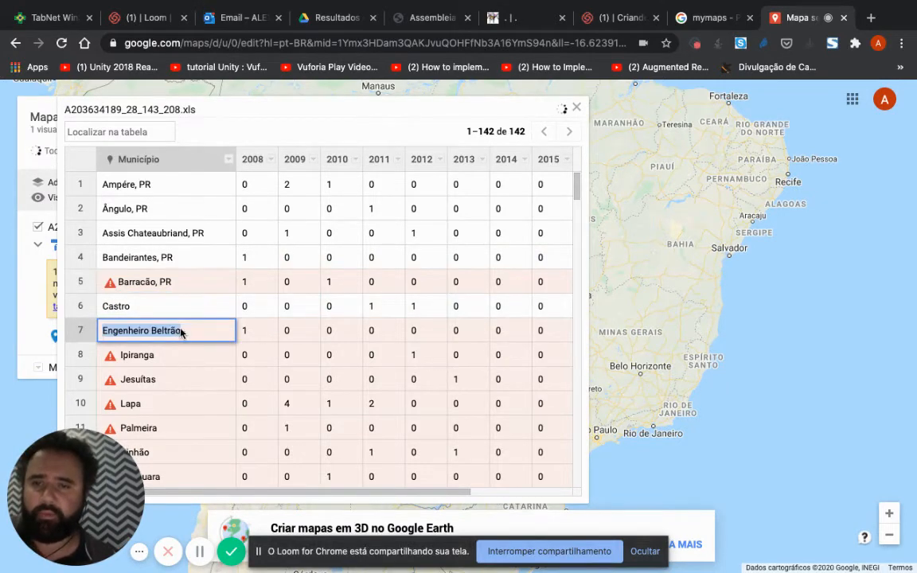
click(181, 330)
text(, PR)
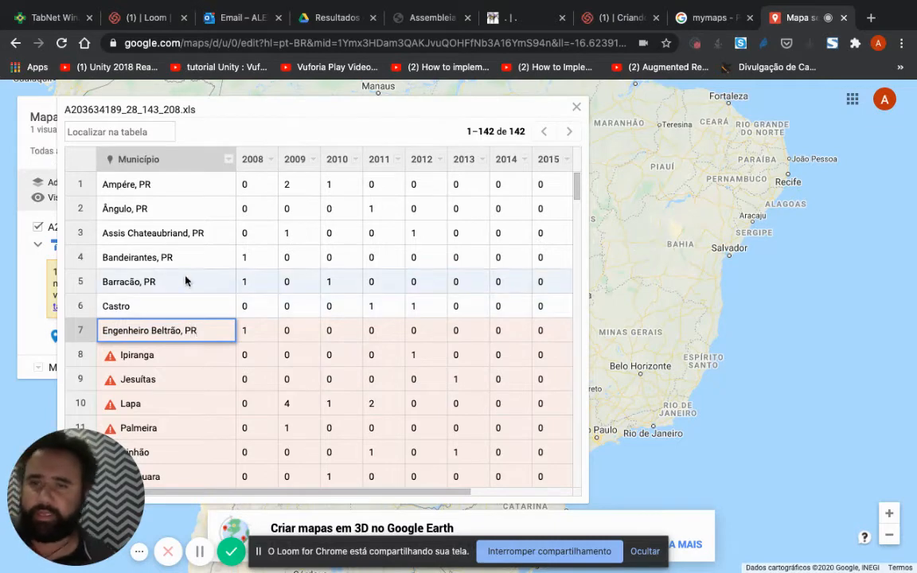
Step: Add ", PR" to the municipality names Ipiranga, Jesuítas and Lapa in rows 8 to 10
double_click(192, 356)
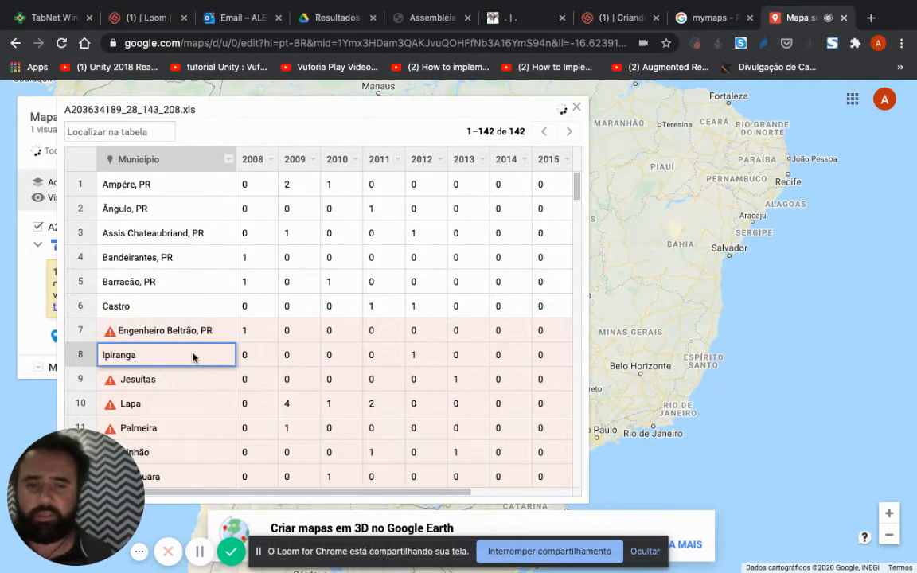
text(, PR)
double_click(197, 381)
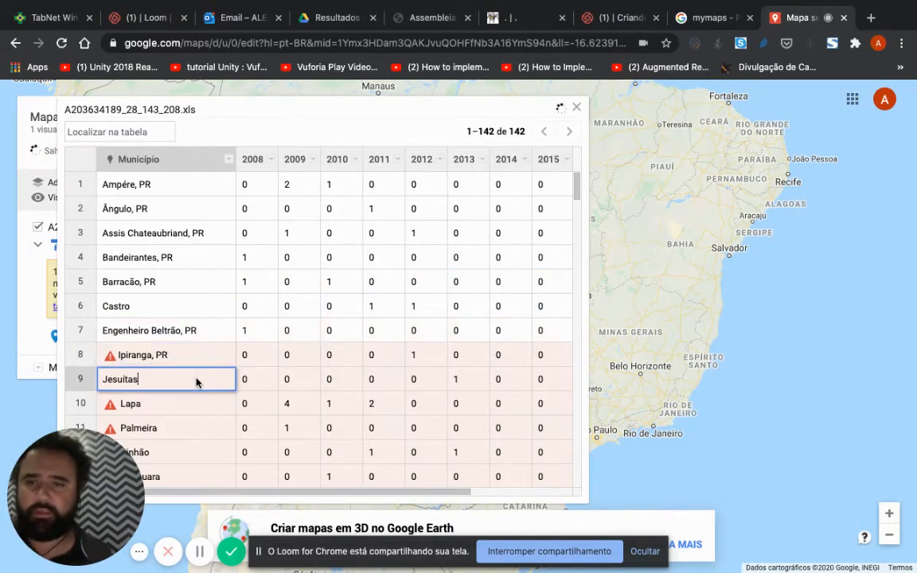
text(, PR)
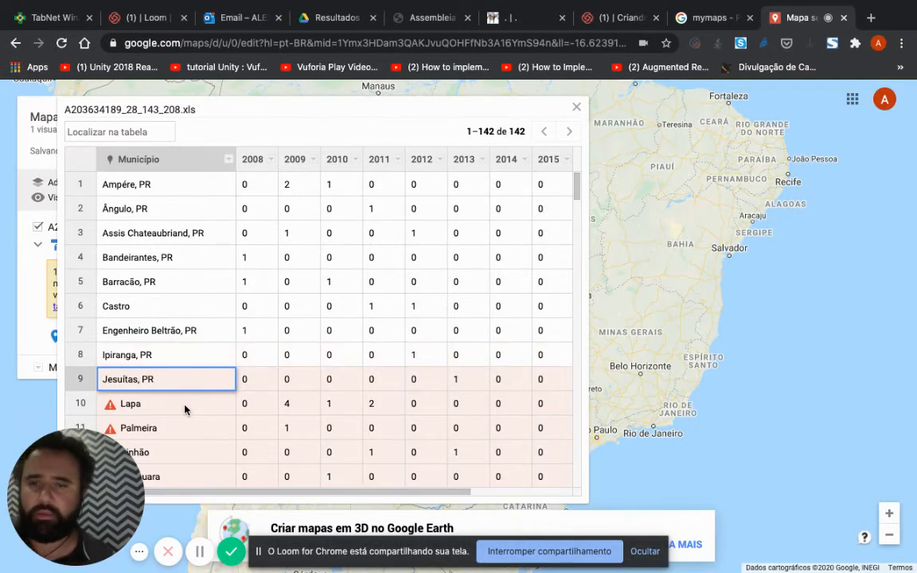
double_click(185, 407)
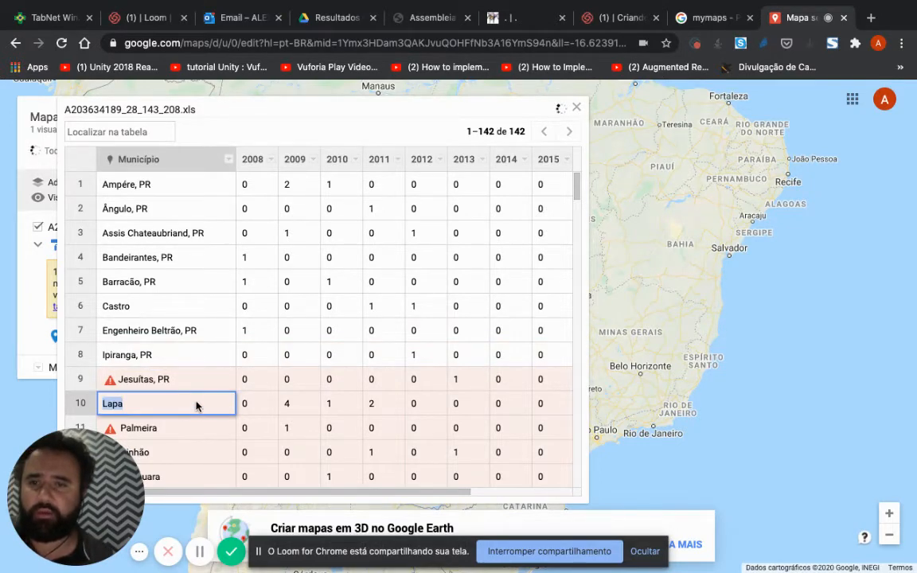
click(196, 406)
text(, PR)
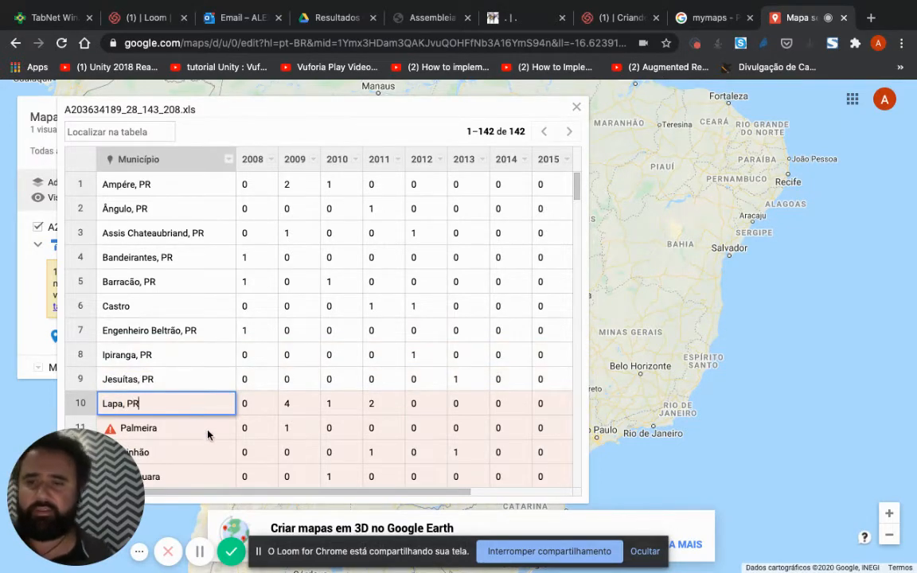
Step: Add ", PR" to the municipality names Palmeira and Pinhão in rows 11 and 12
double_click(211, 430)
text(, )
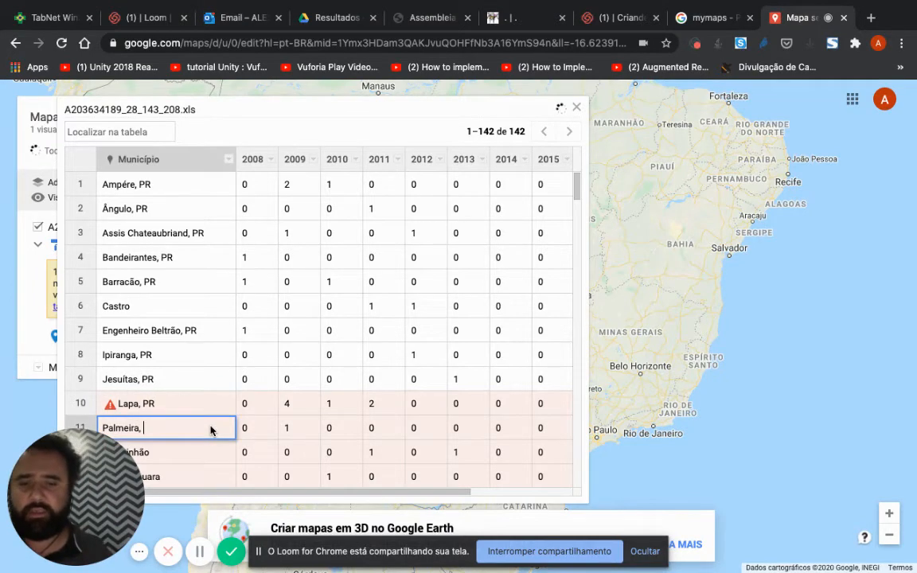
text(PR)
double_click(215, 455)
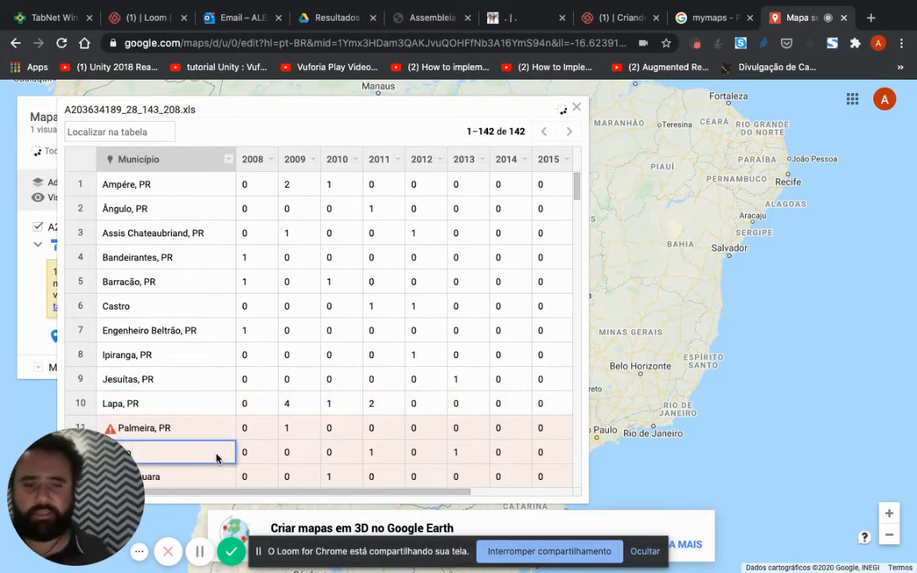
text(, PR)
Step: Change the municipality in row 13 to "Piraquara, pR" and close the data table
double_click(211, 475)
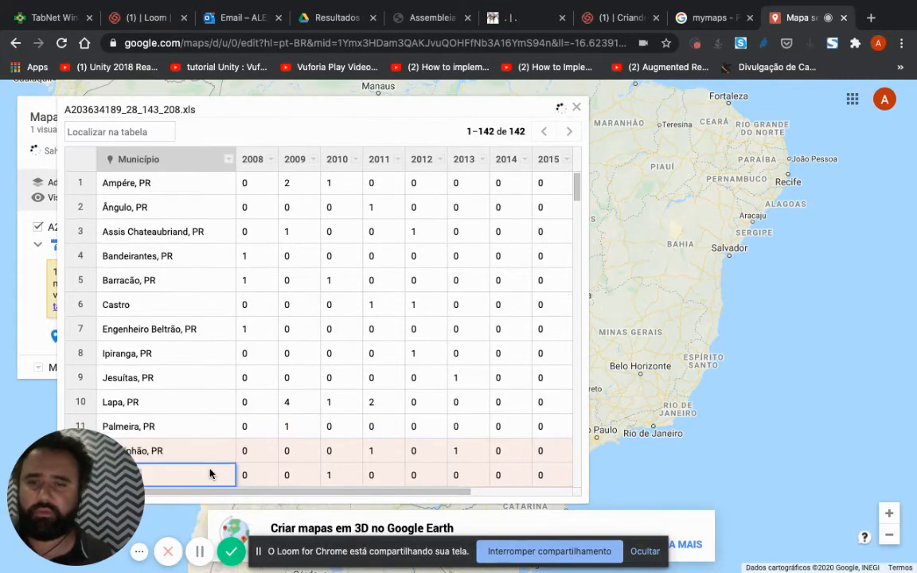
click(242, 362)
scroll(243, 363, down, 2)
scroll(243, 363, down, 2)
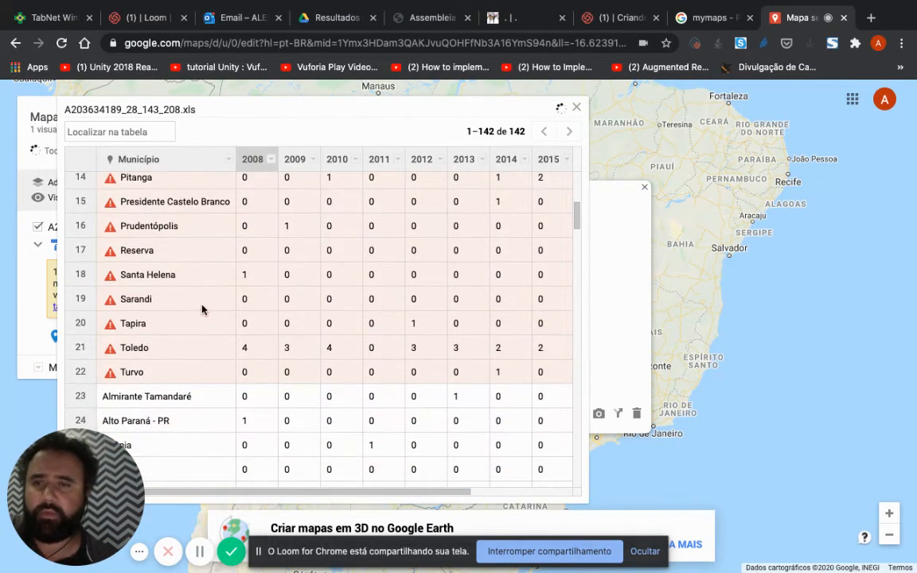
scroll(203, 309, up, 2)
key(ctrl+z)
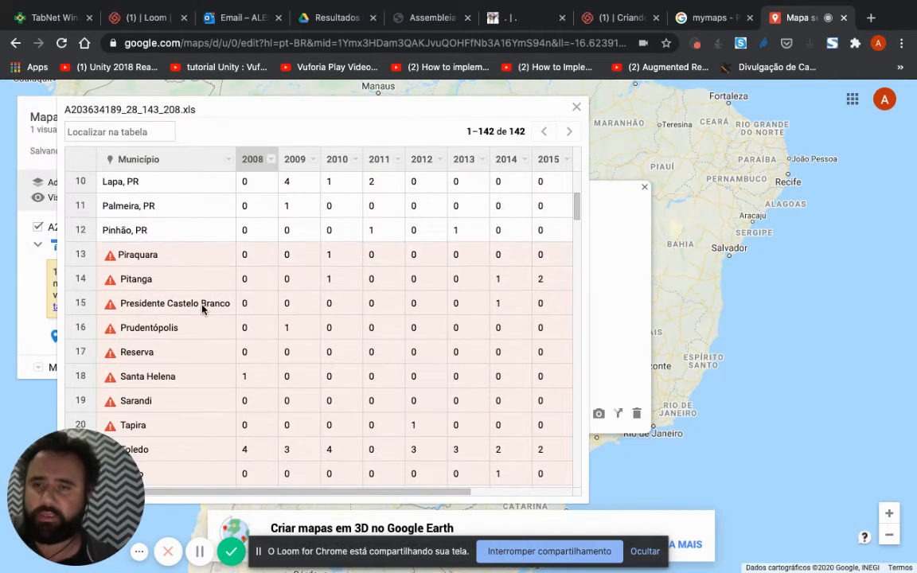
double_click(162, 255)
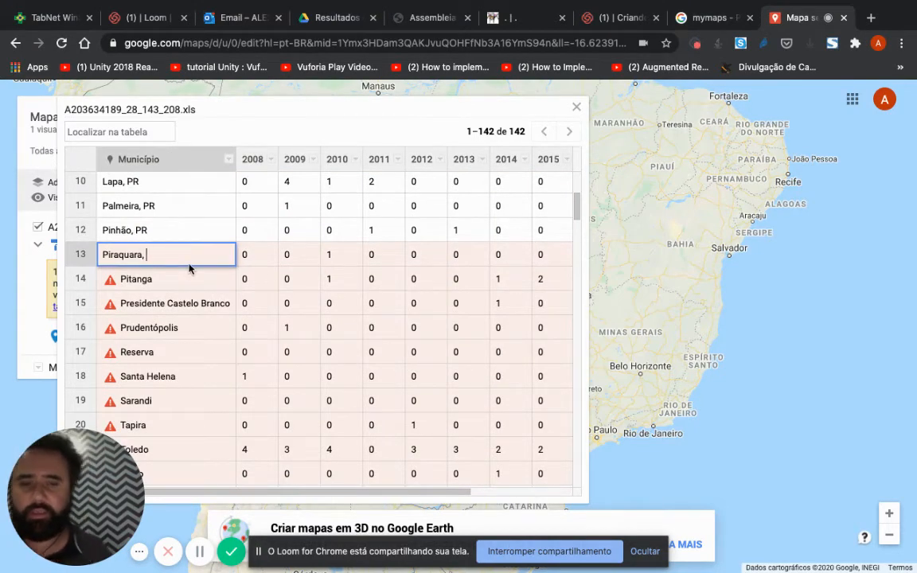
key(Return)
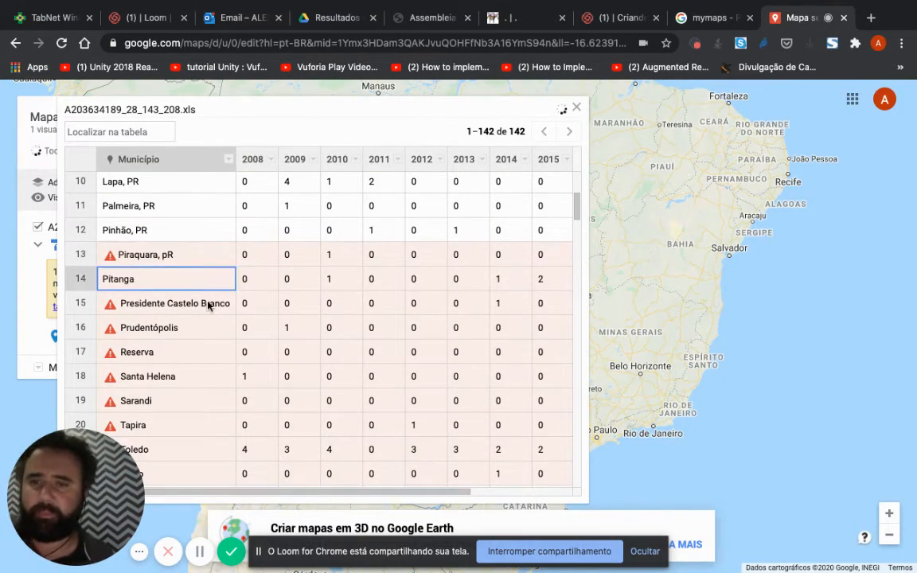
click(576, 108)
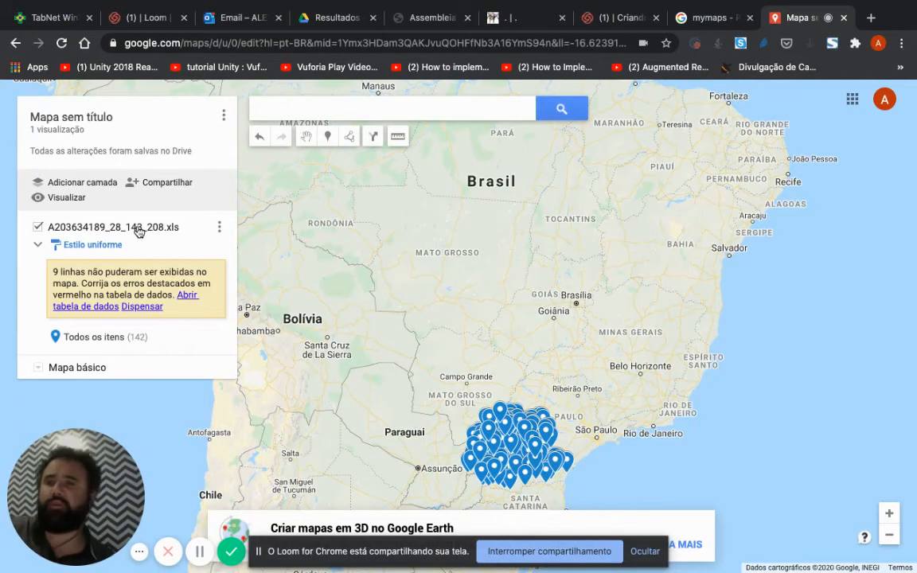
Step: Set the map's title to "Mortes de ciclistas no Paraná"
click(89, 117)
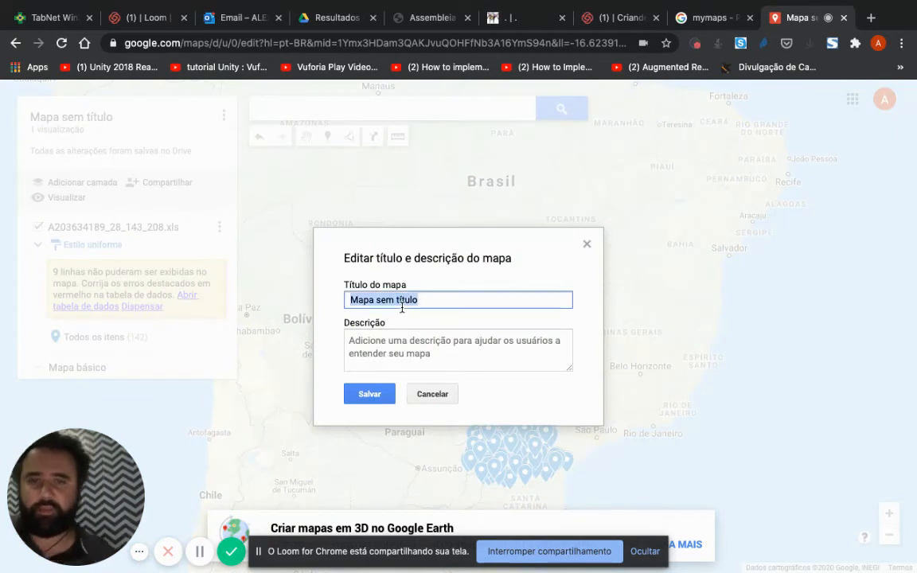
text(Mortes de ci)
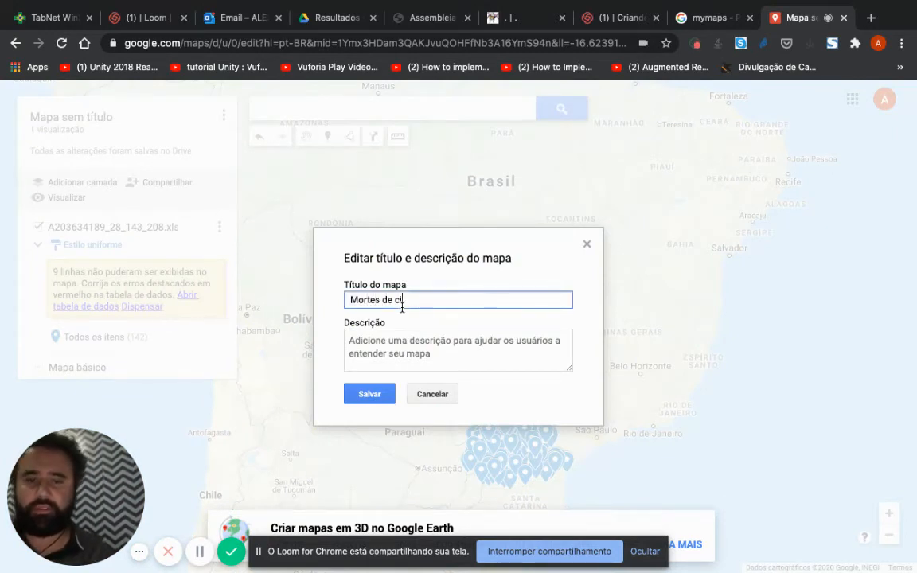
text(clistas no PR)
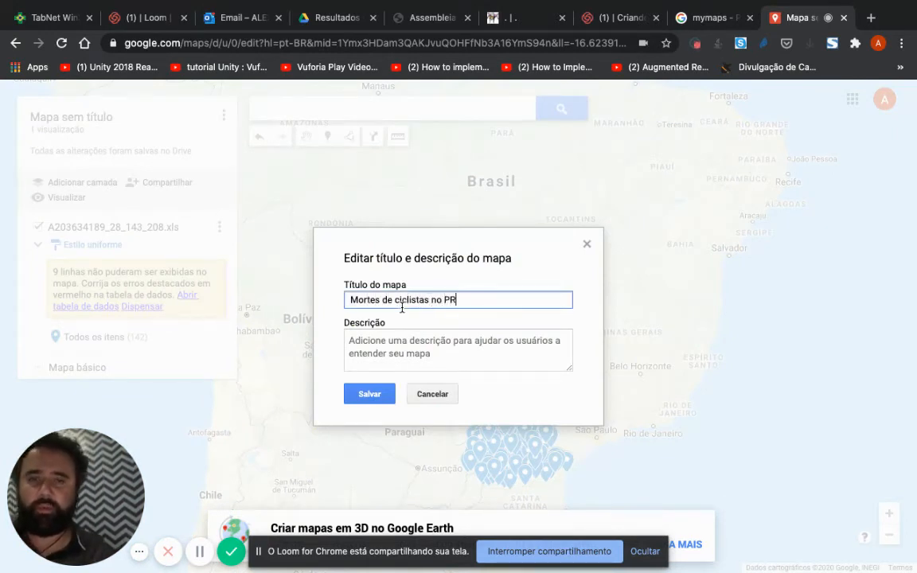
text(ar)
key(BackSpace)
text(araná)
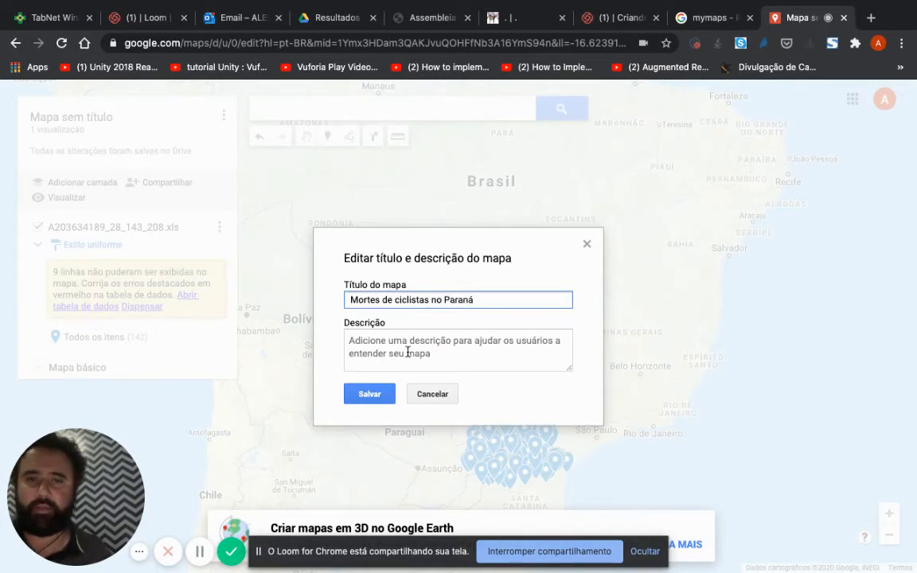
Step: Enter the map description "Dados sobre óbitos de ciclistas entre 2008 e 2018 nos municípios paranaenses" and save the details
click(407, 351)
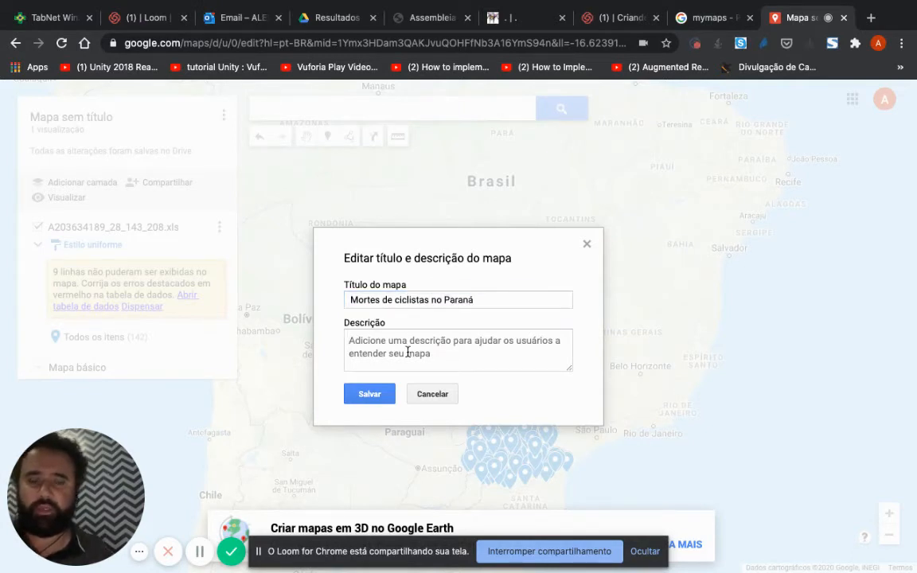
text(Dados sobre)
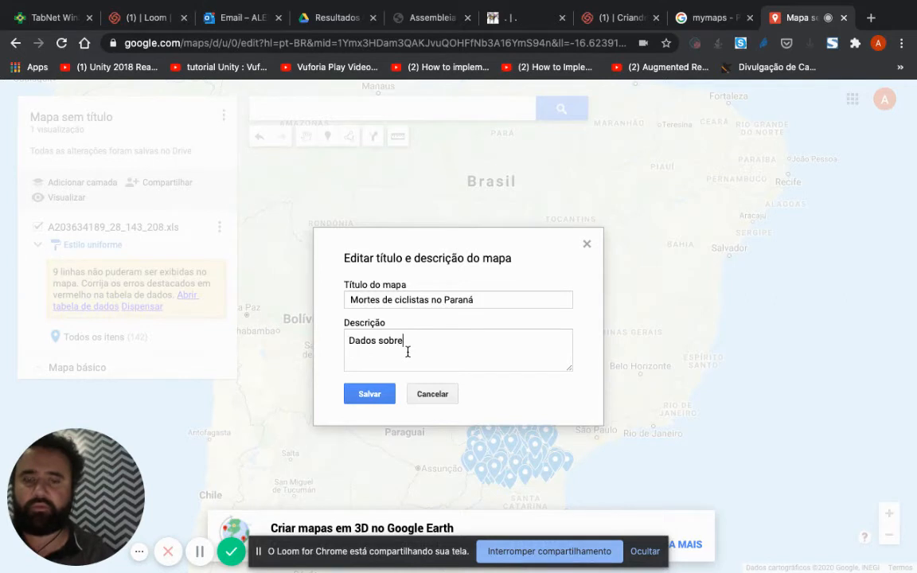
text( óbi)
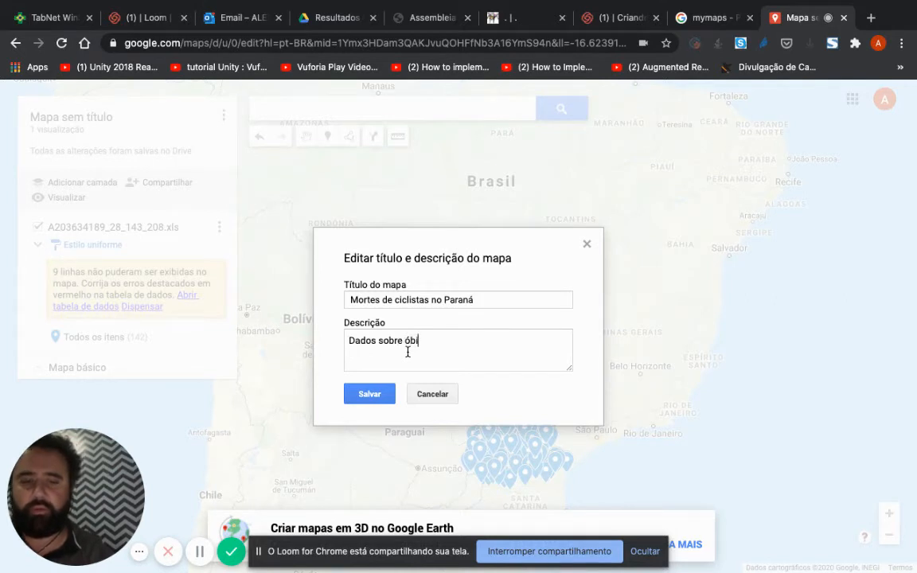
text(tos de cicli)
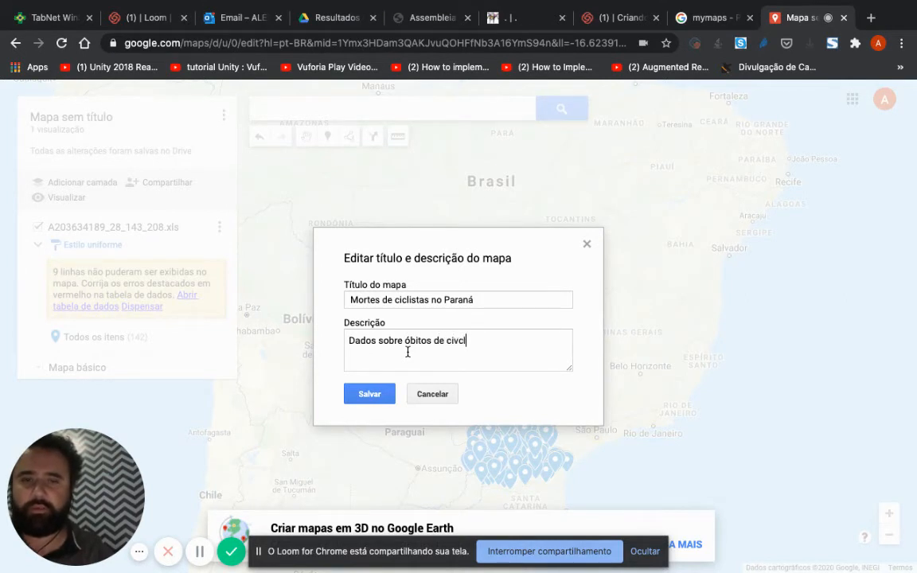
text(is)
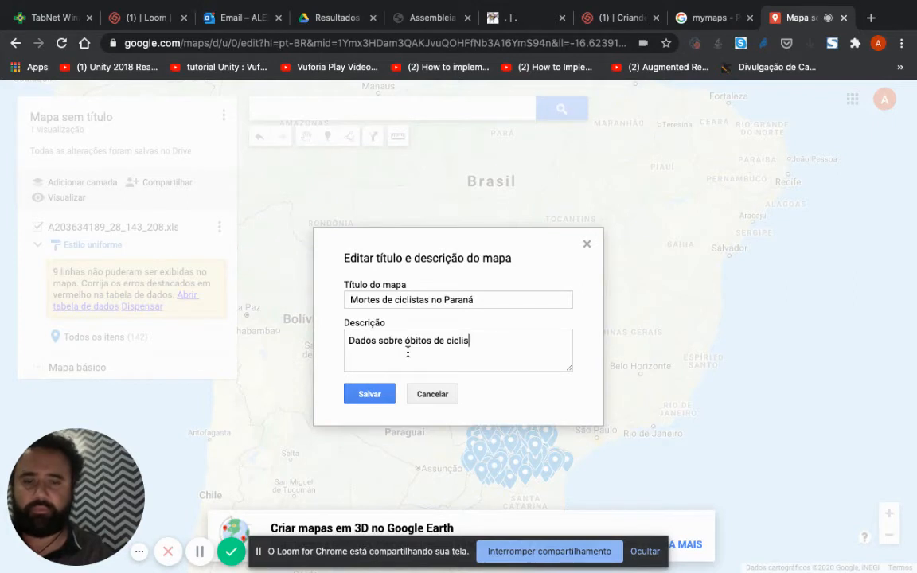
text(tas en)
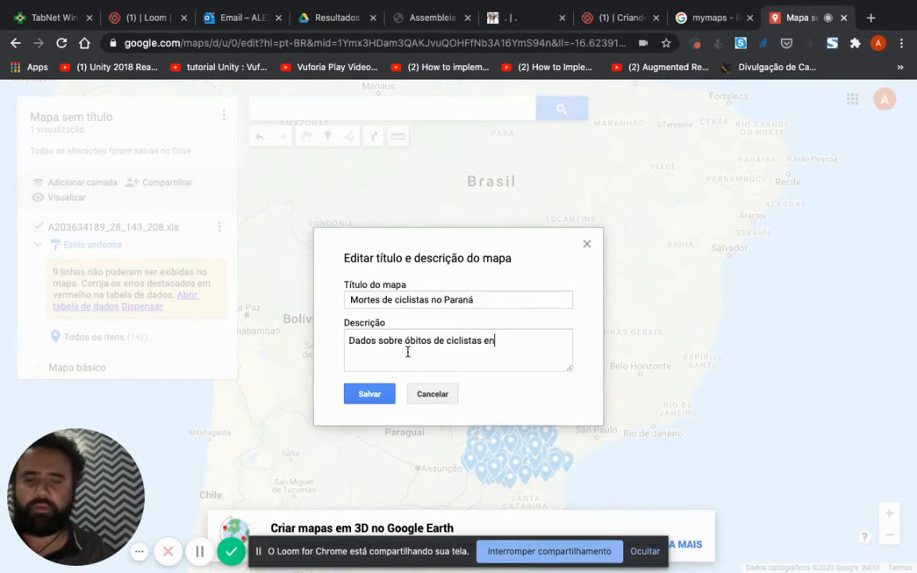
text(tre 2008 )
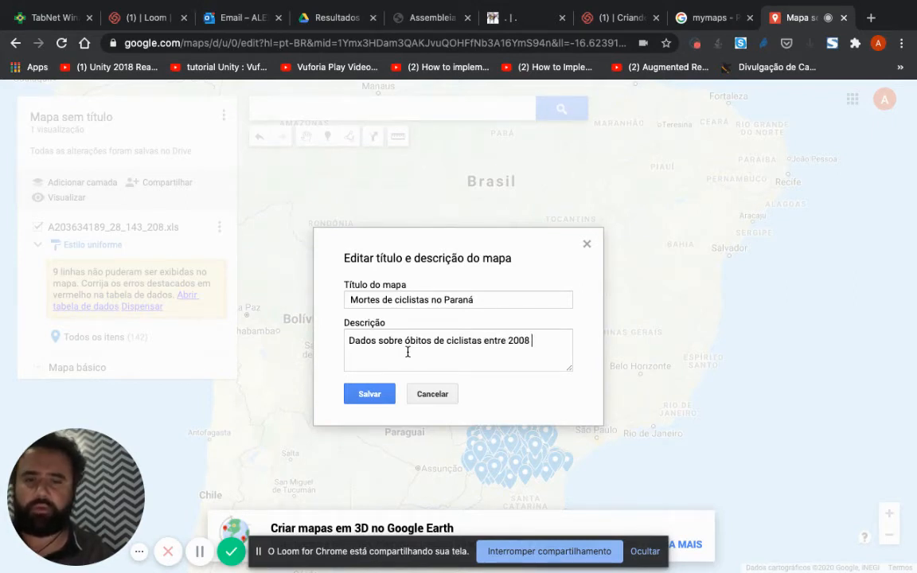
text(e 2018 no)
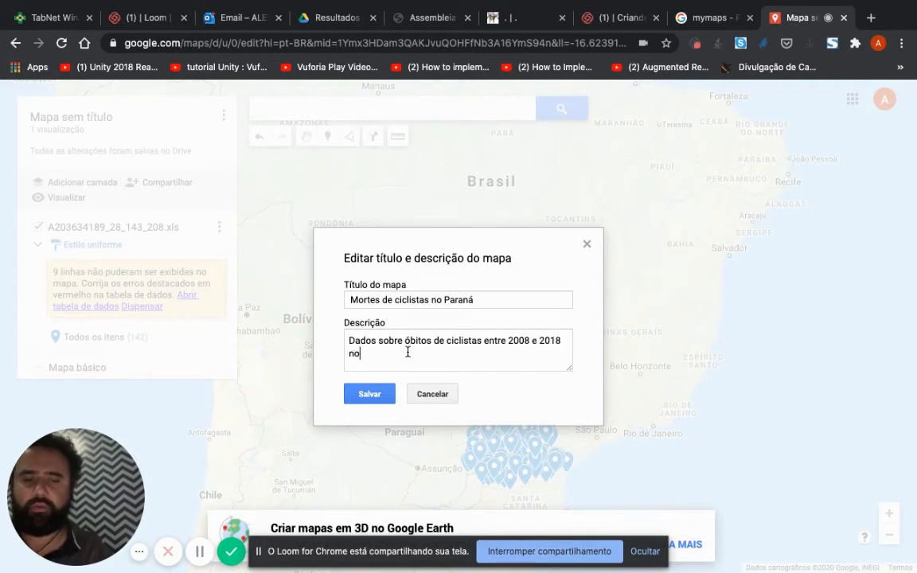
key(BackSpace)
key(BackSpace)
text(s m)
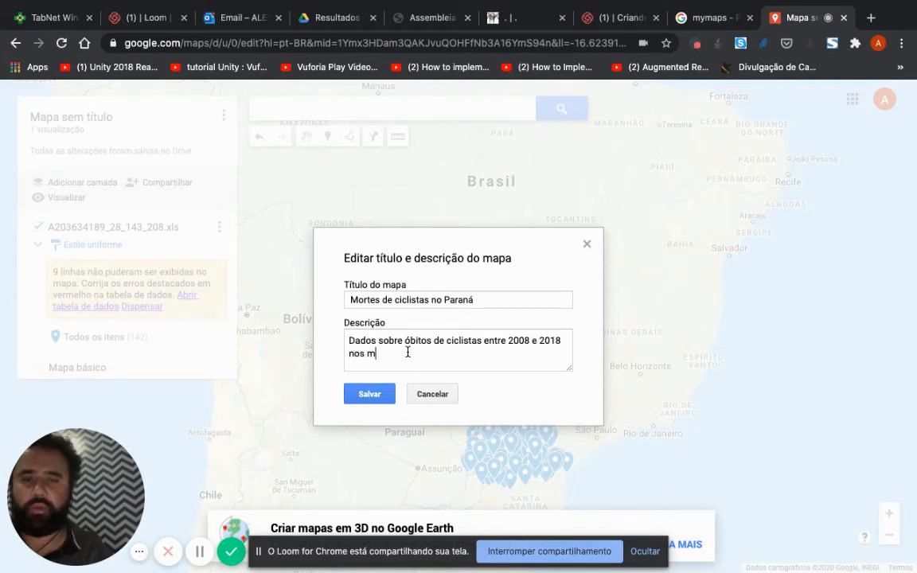
text(unicípios p)
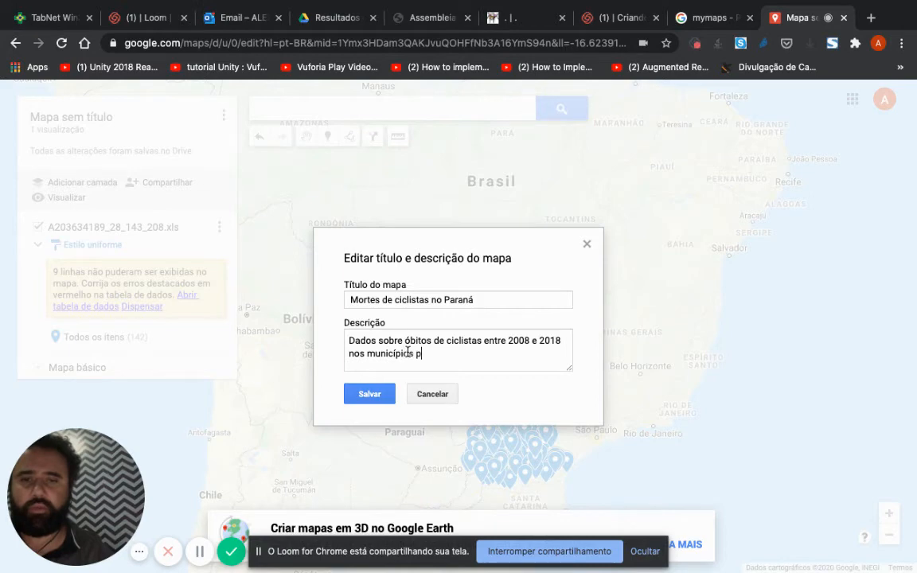
text(aranaenses)
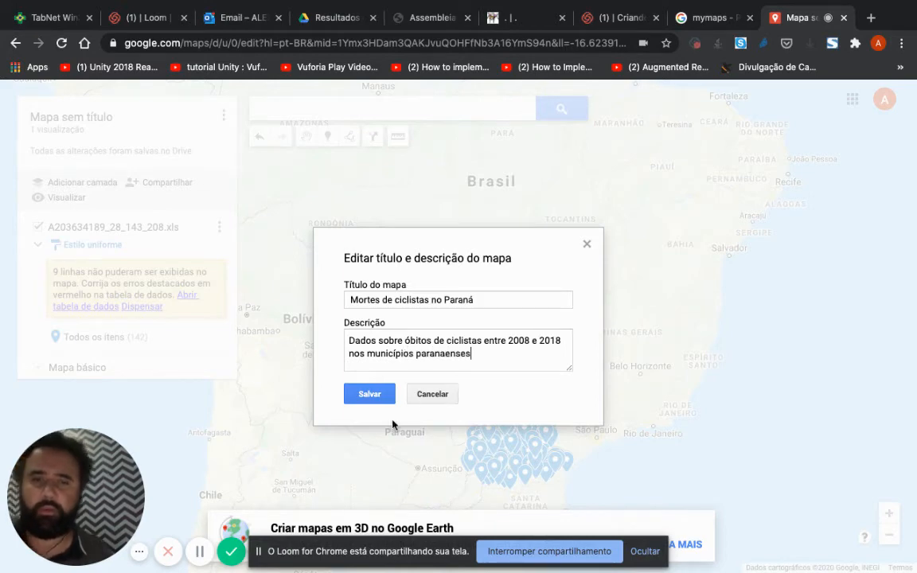
click(374, 403)
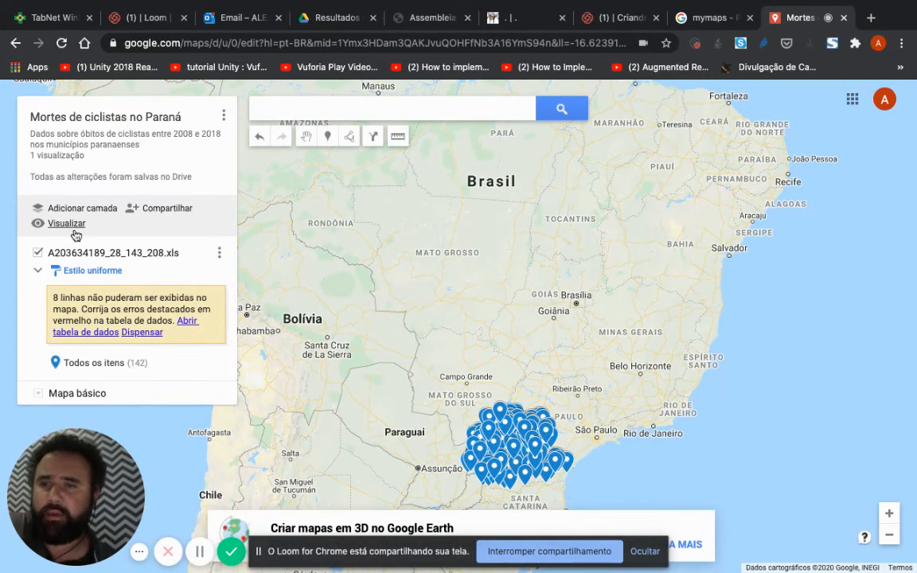
Step: Try to get the code for embedding the map in a website
click(224, 116)
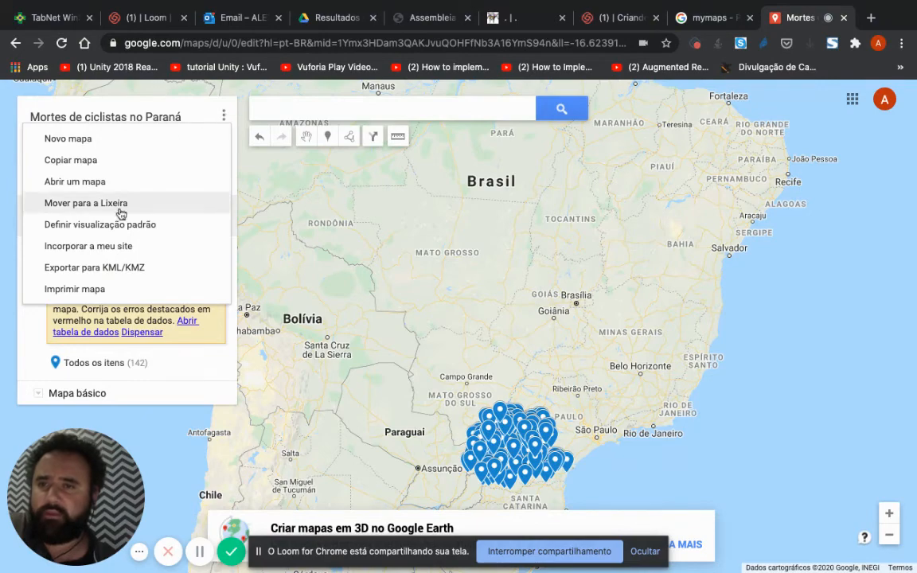
click(119, 246)
click(367, 371)
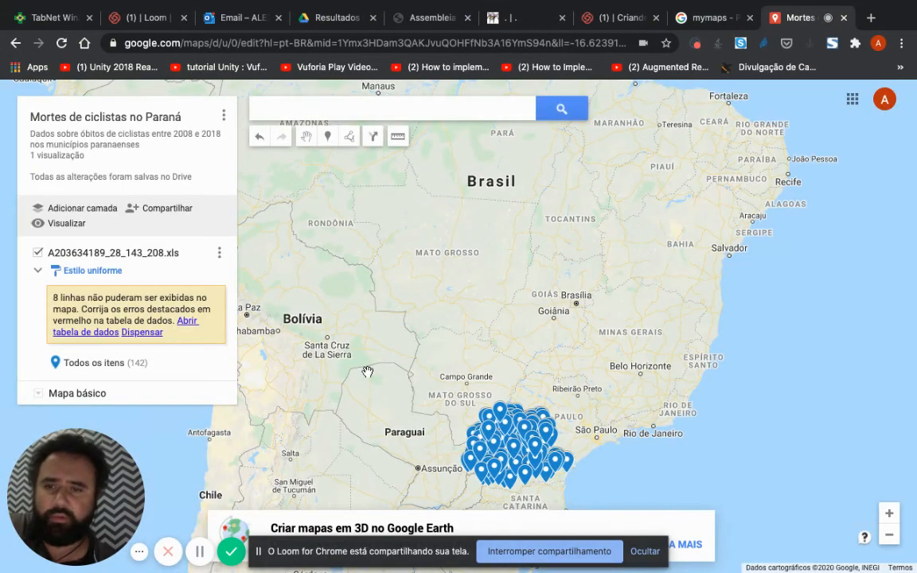
Step: Share the map with anyone who has the link, keep the Leitor role, and finish the sharing settings
click(164, 214)
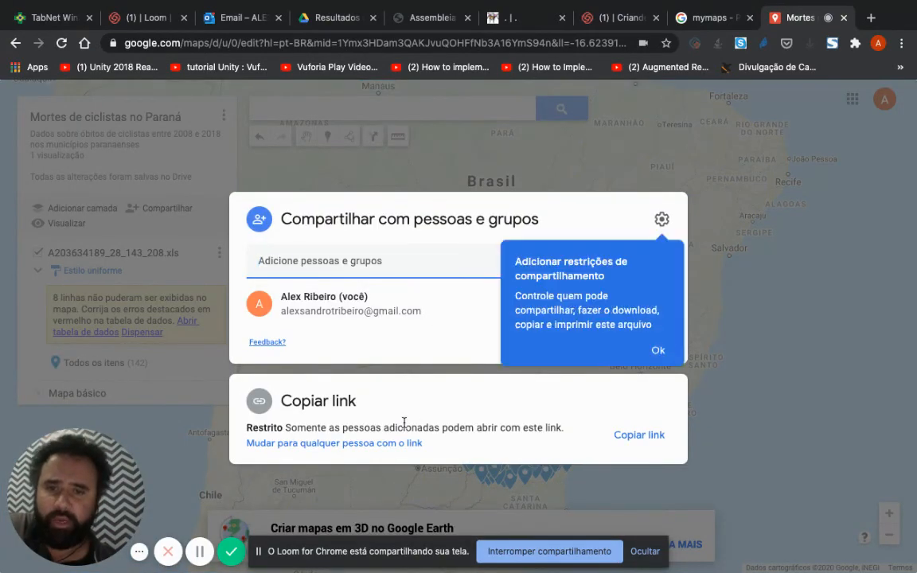
click(669, 360)
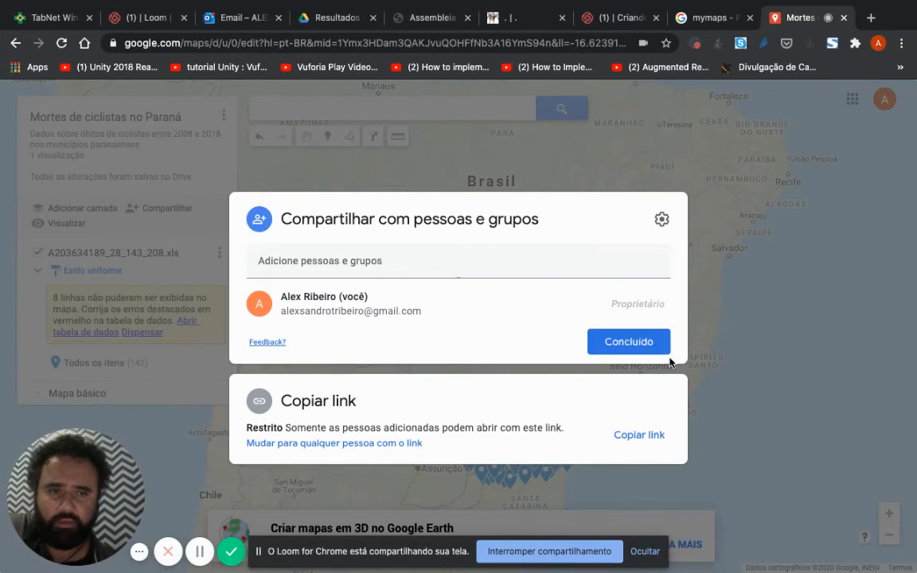
click(661, 220)
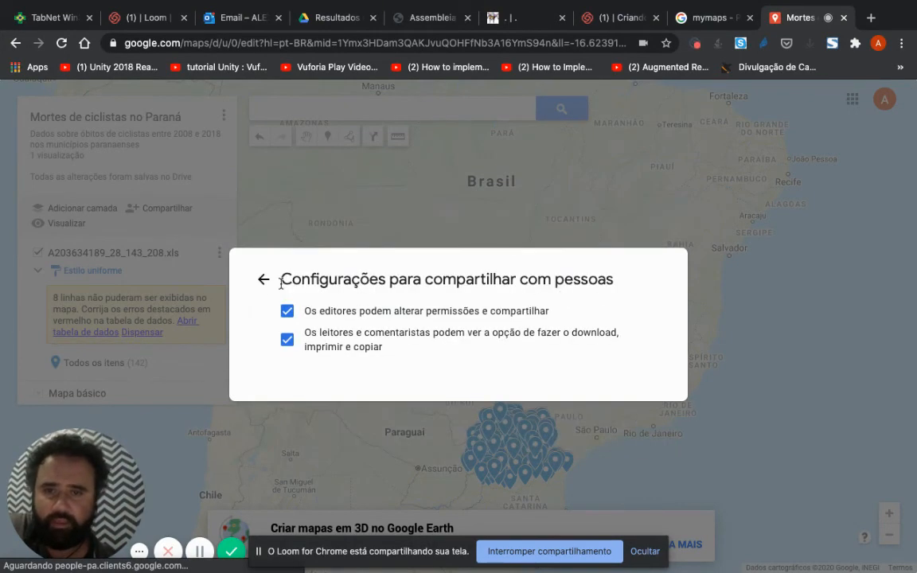
click(263, 280)
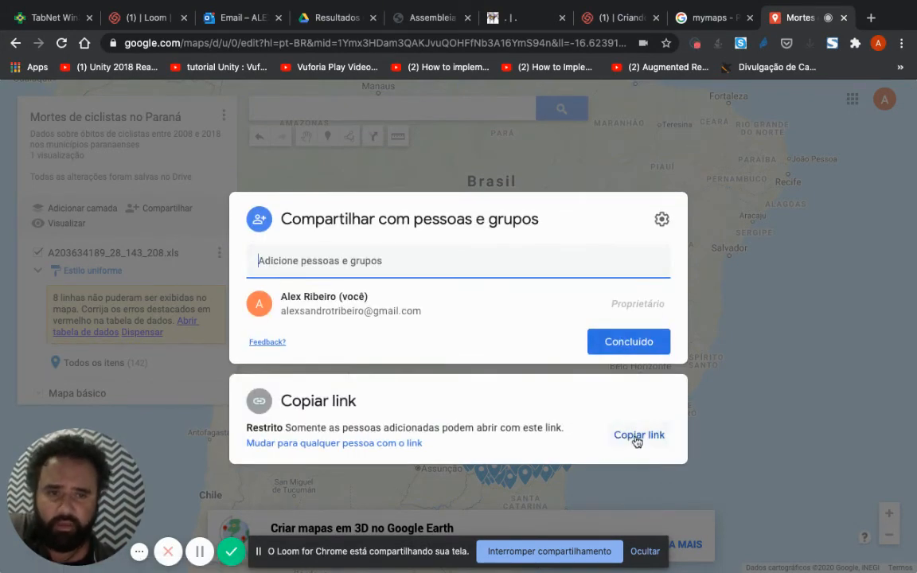
click(346, 448)
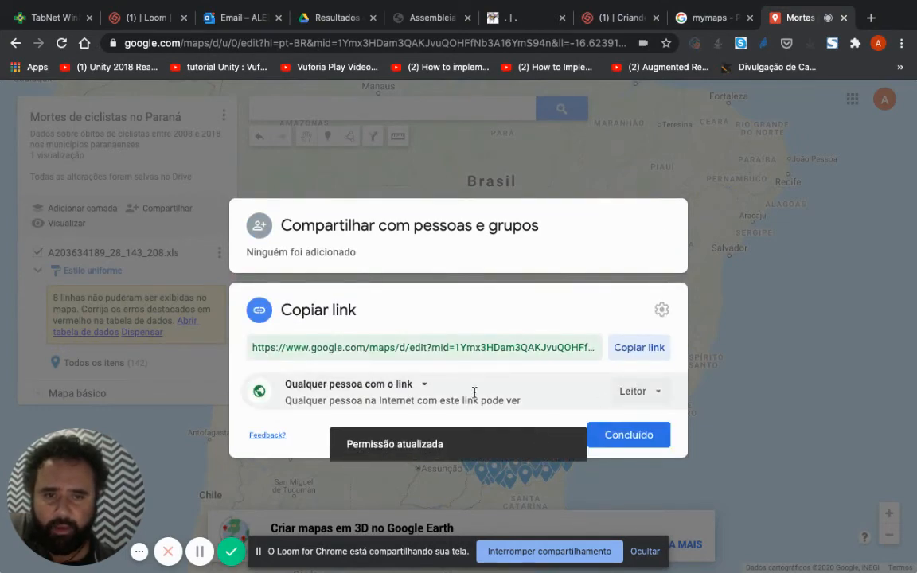
click(423, 388)
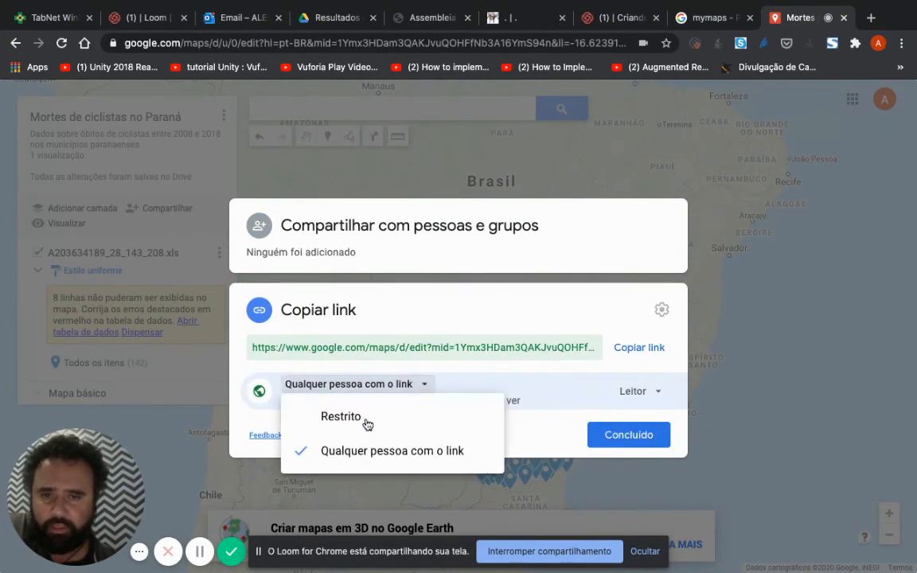
click(548, 436)
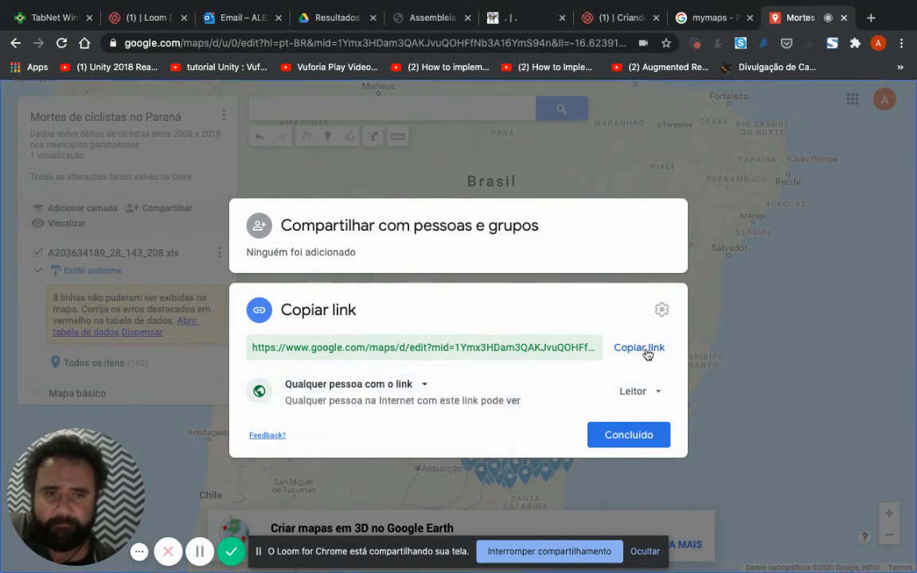
click(646, 392)
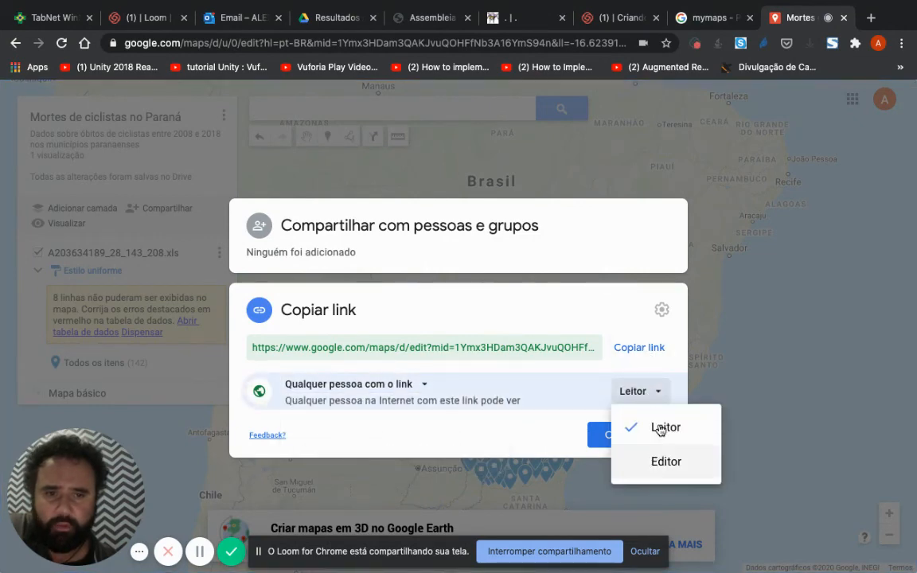
click(659, 311)
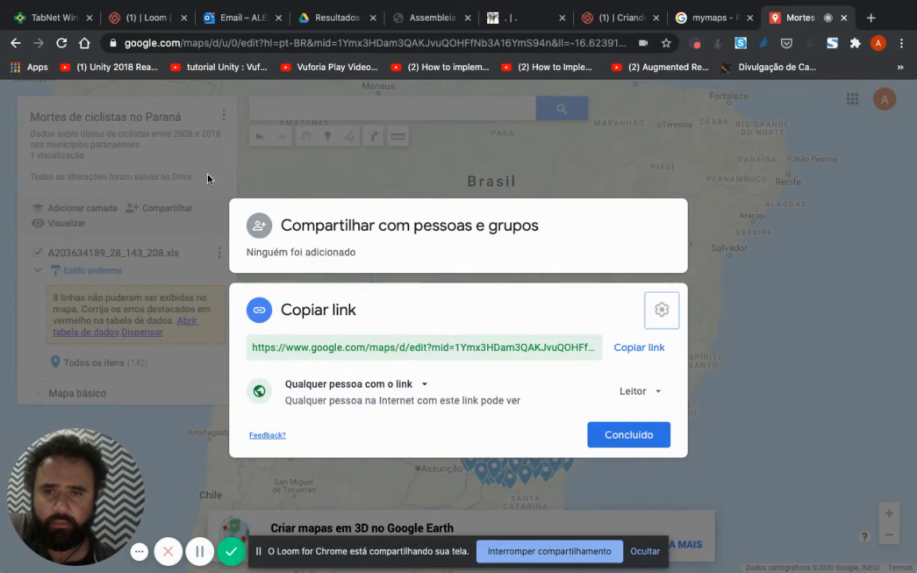
click(620, 436)
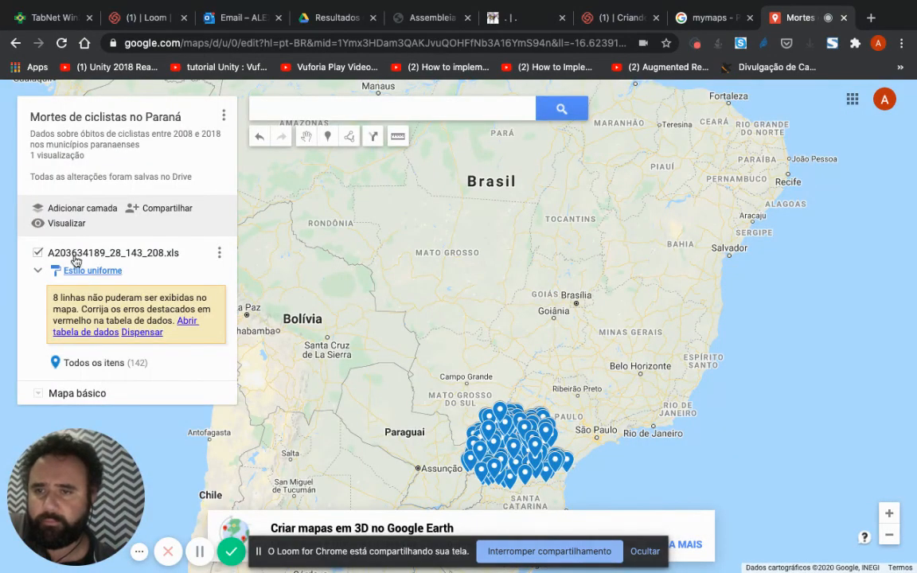
Step: Review the map's sharing settings for people and for the link, and close them without changes
click(224, 119)
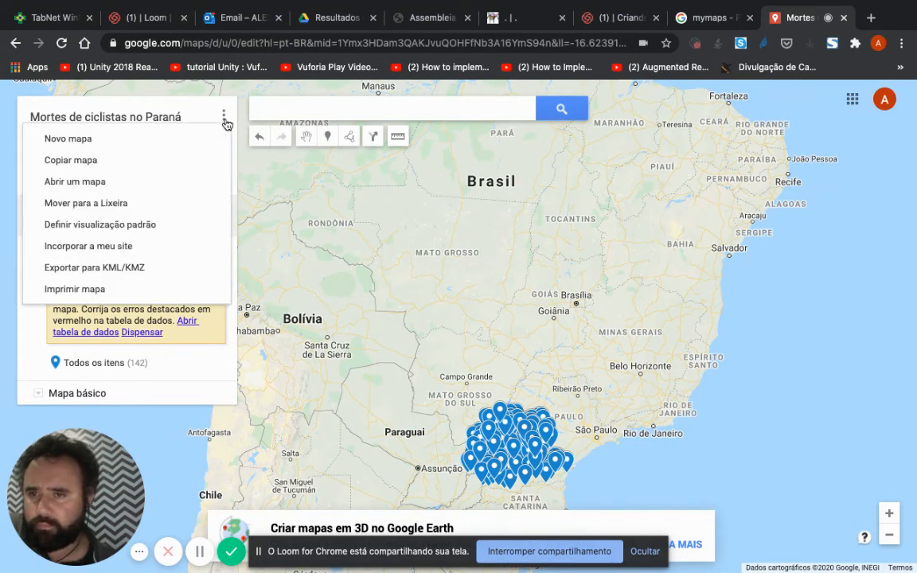
click(204, 401)
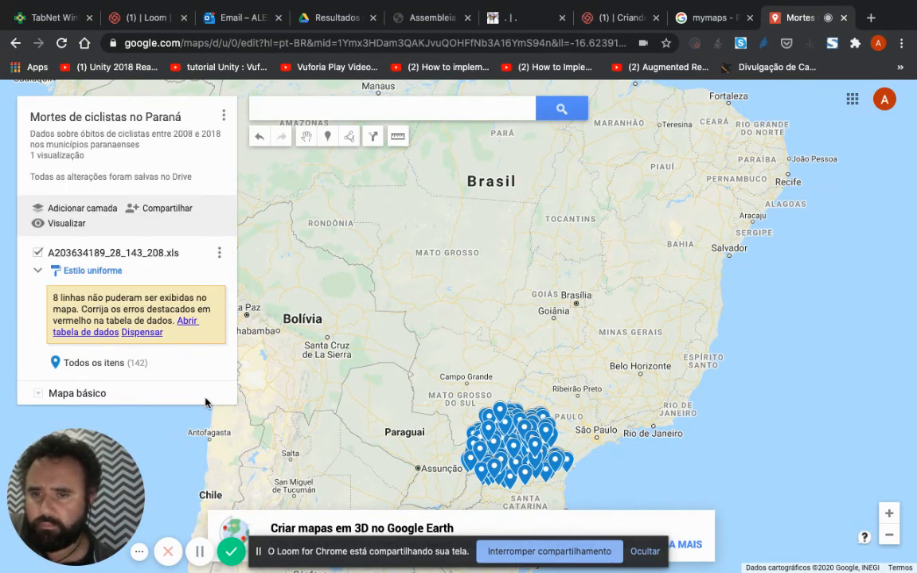
click(173, 209)
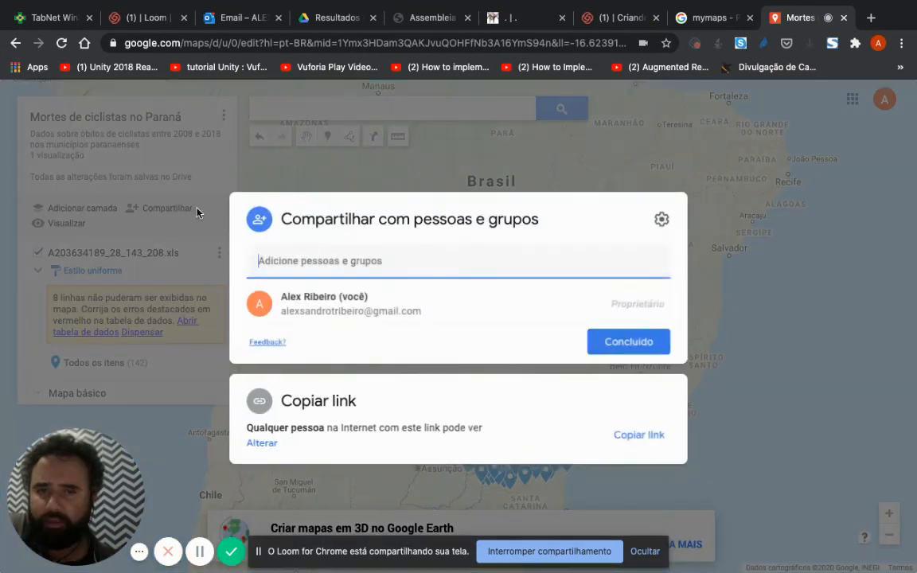
click(436, 223)
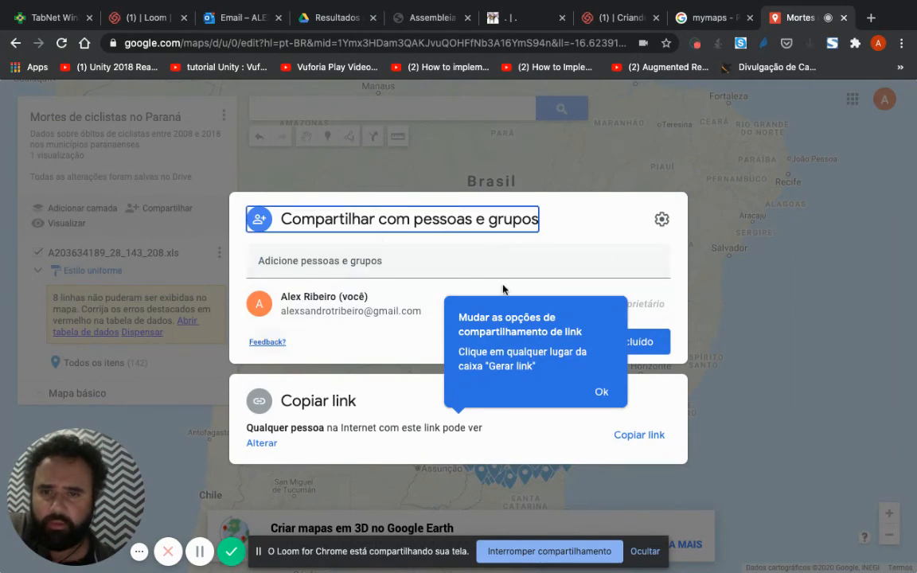
click(611, 407)
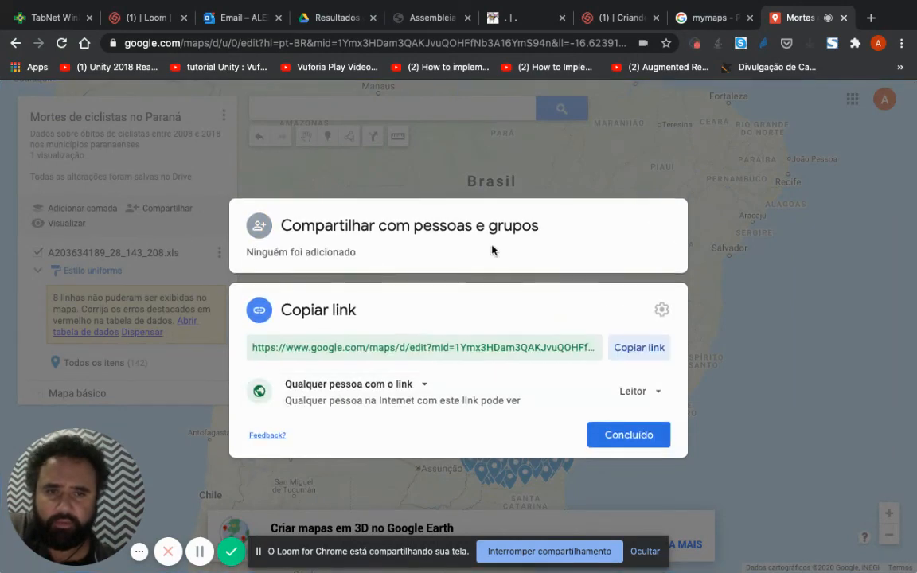
click(440, 226)
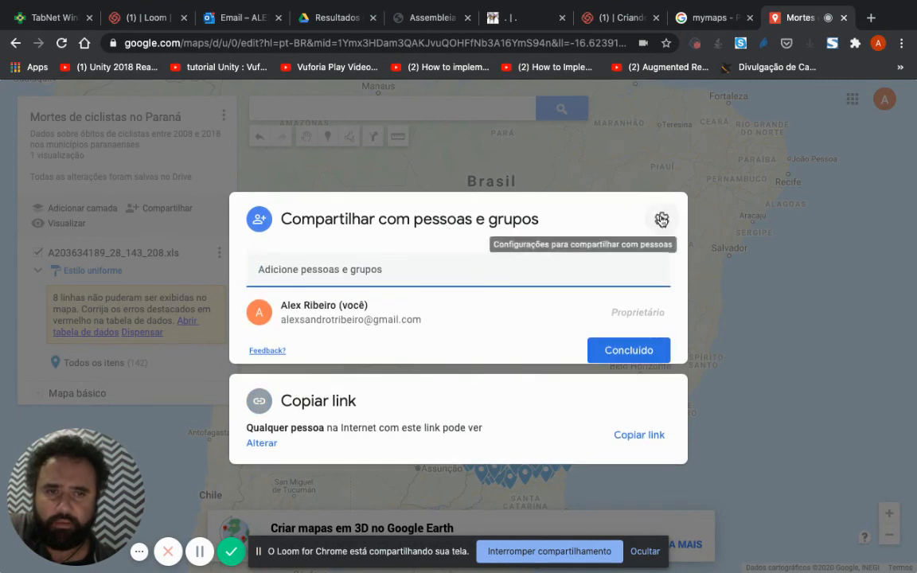
click(662, 220)
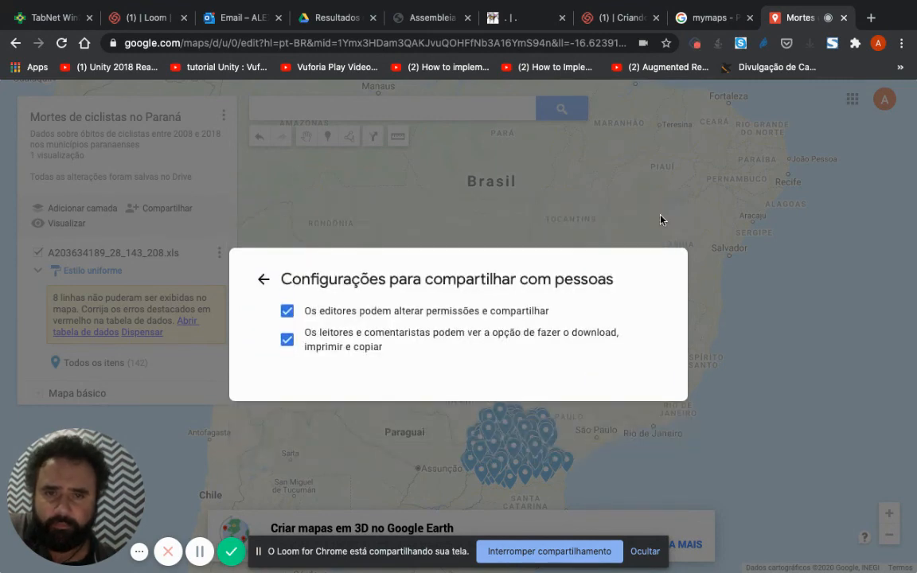
click(263, 278)
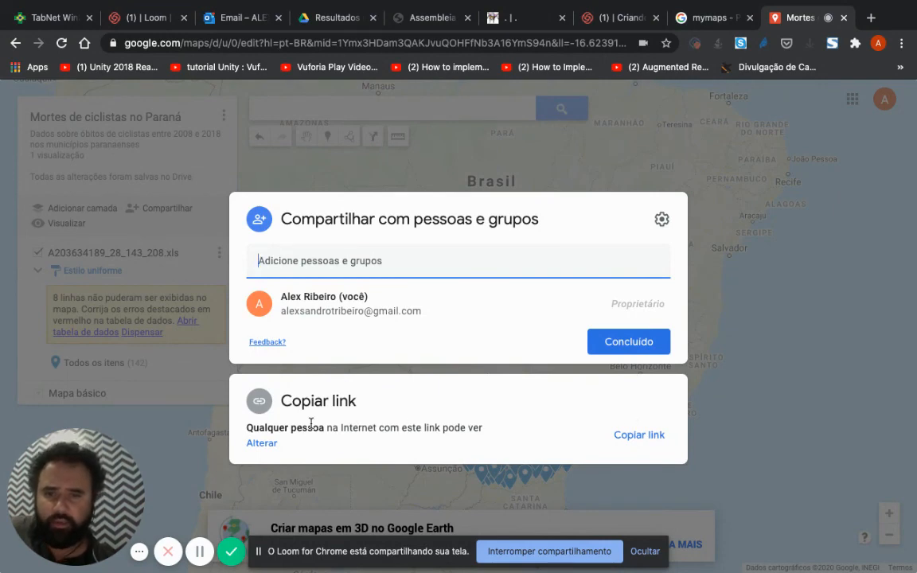
click(629, 342)
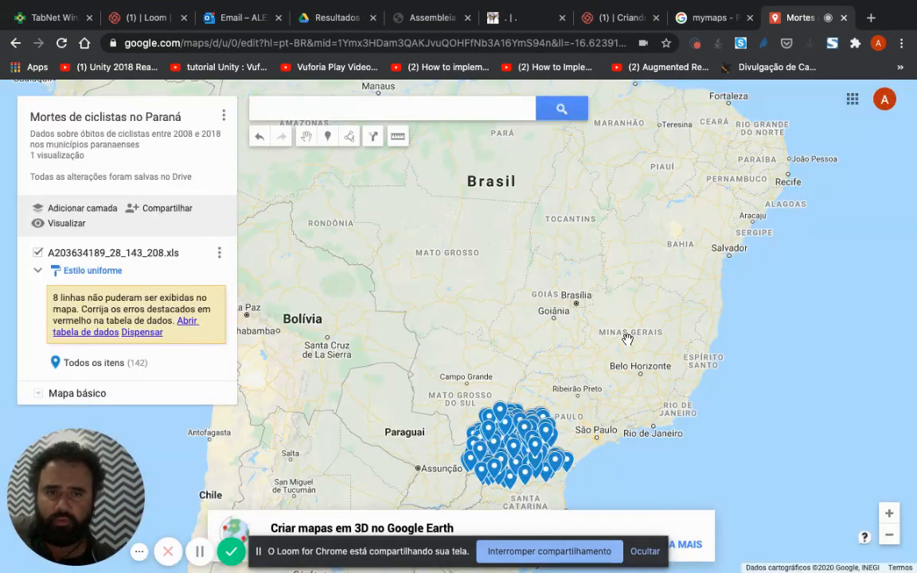
Step: Open the HTML code for embedding the map in a website
click(224, 116)
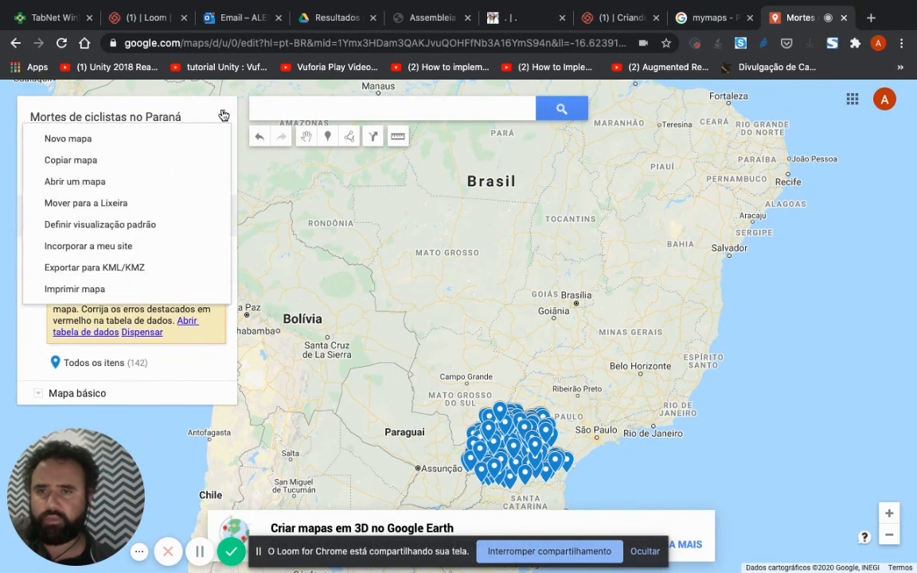
click(115, 249)
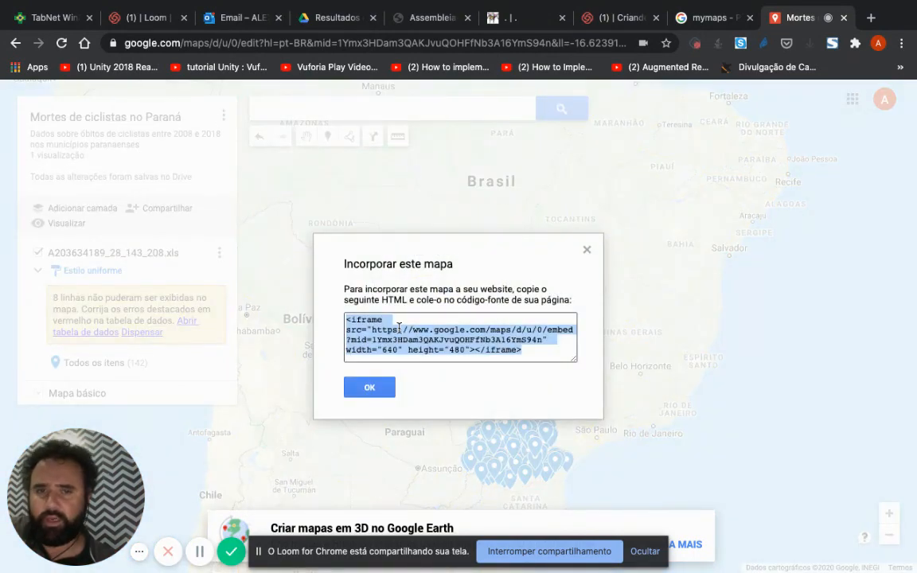